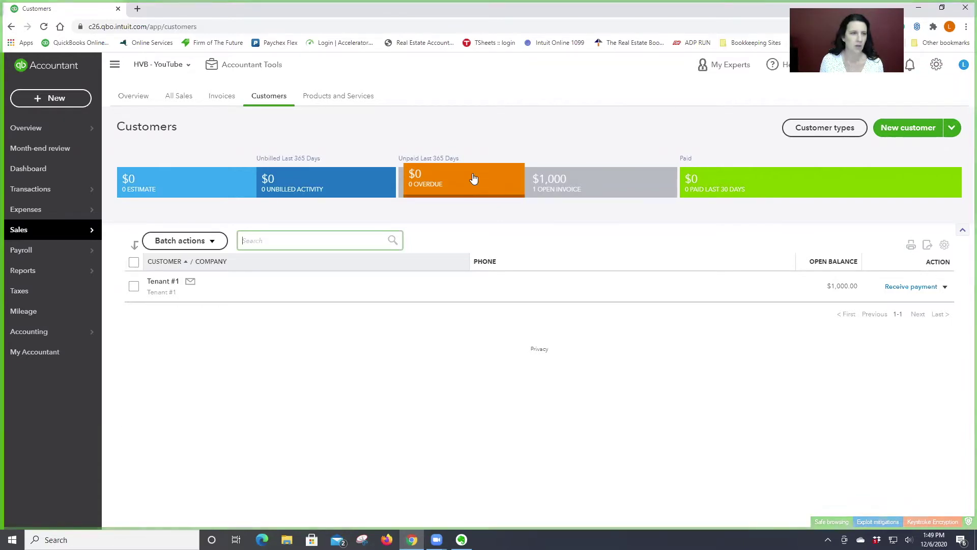
- Start a new customer and enter their first name, last name and e-mail address
mouse_move(31, 133)
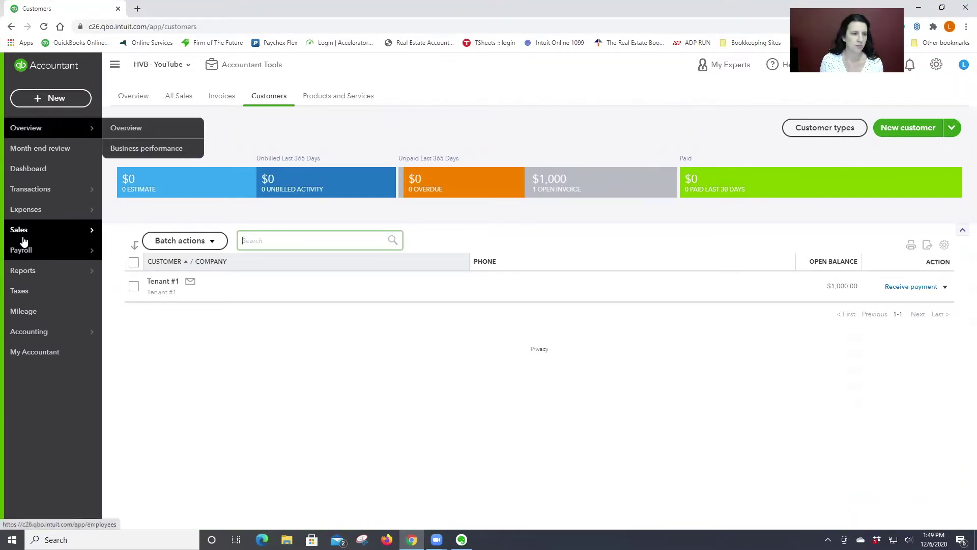
mouse_move(70, 232)
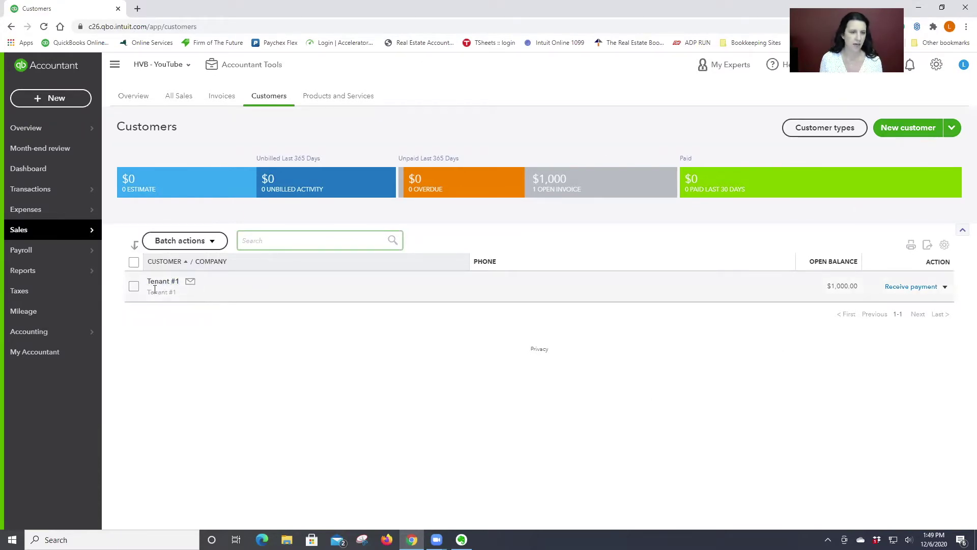
left_click(905, 129)
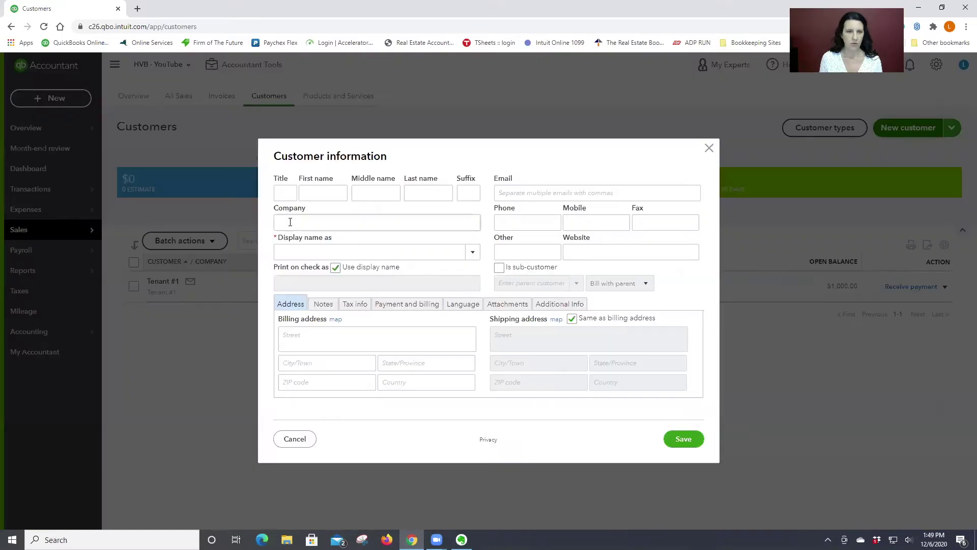
left_click(323, 193)
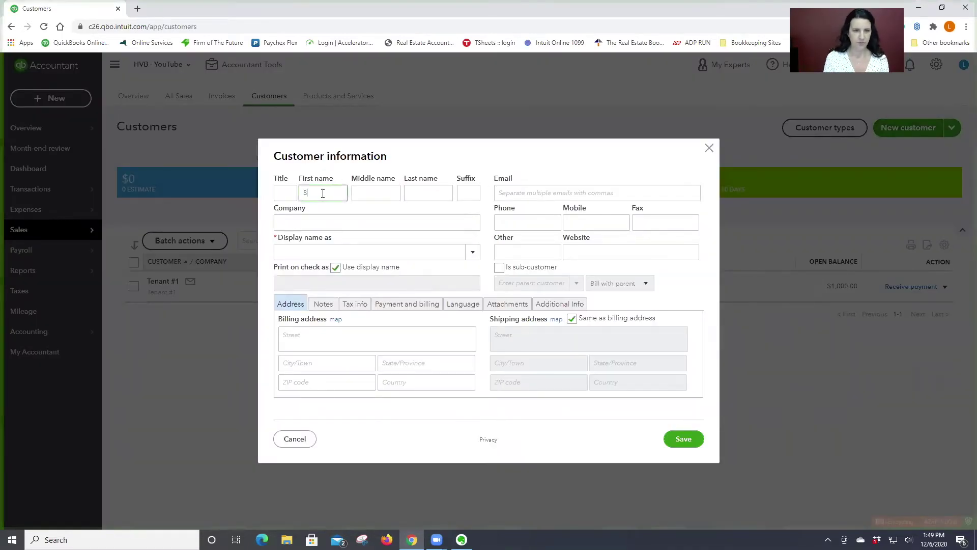
key("Tab")
key("Tab")
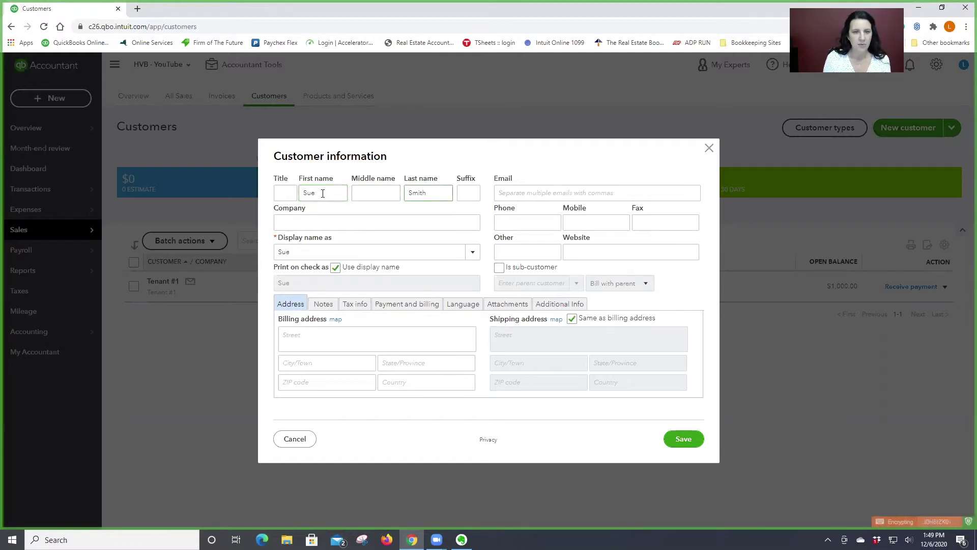
key("Tab")
key("Tab")
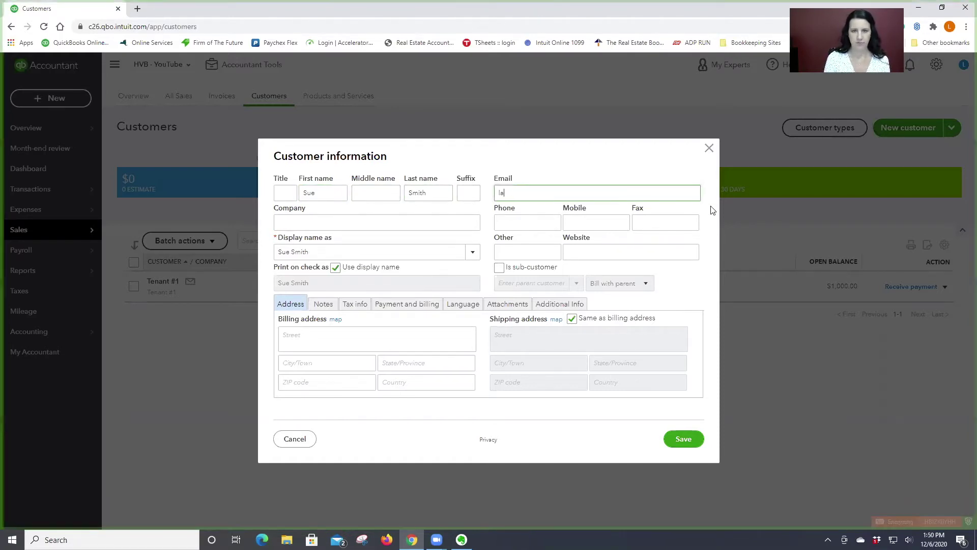
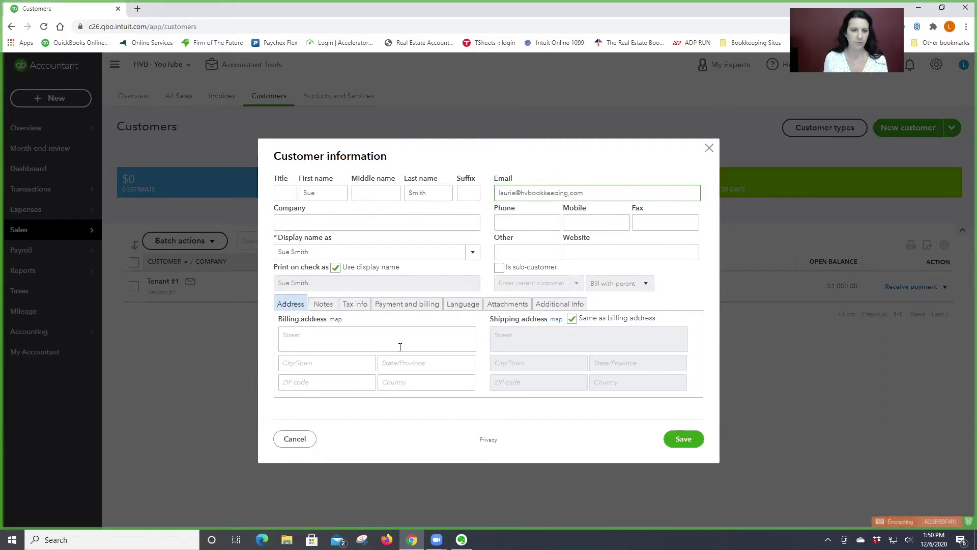
- Fill in the customer's billing street, city, state and ZIP code
left_click(289, 338)
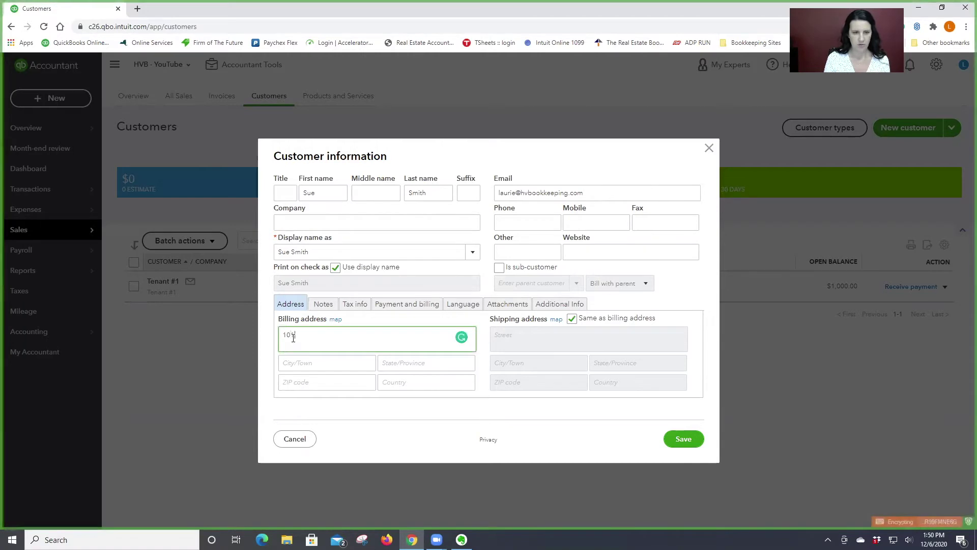
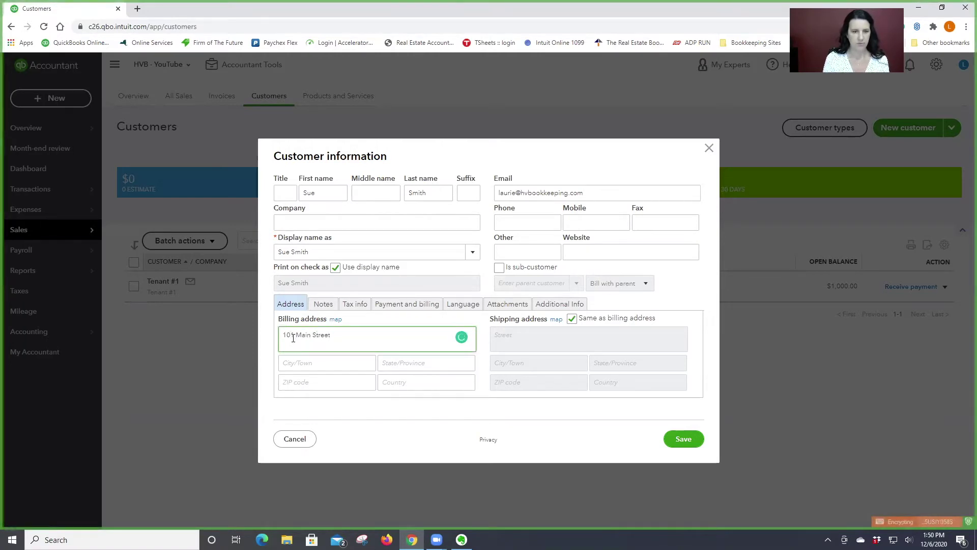
key("Tab")
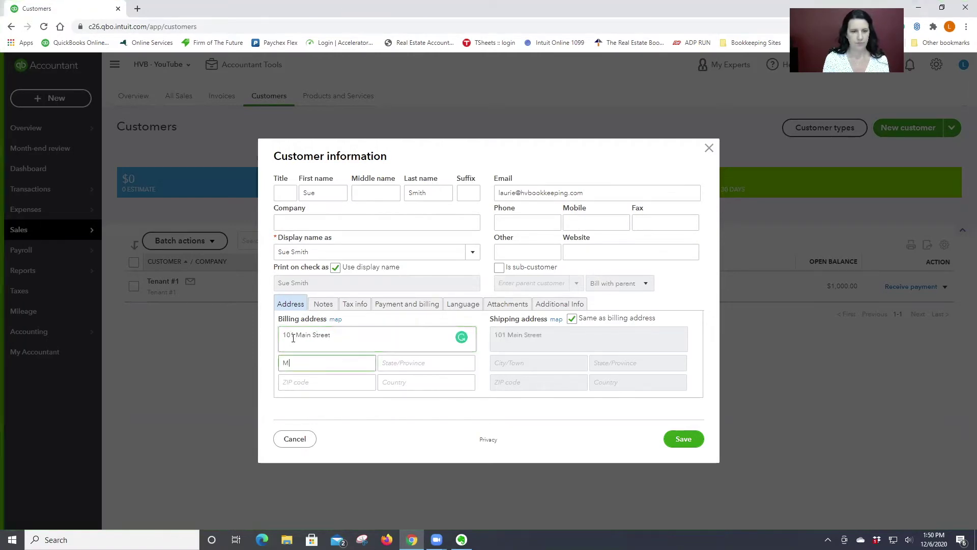
key("Tab")
key("Tab")
key("Tab")
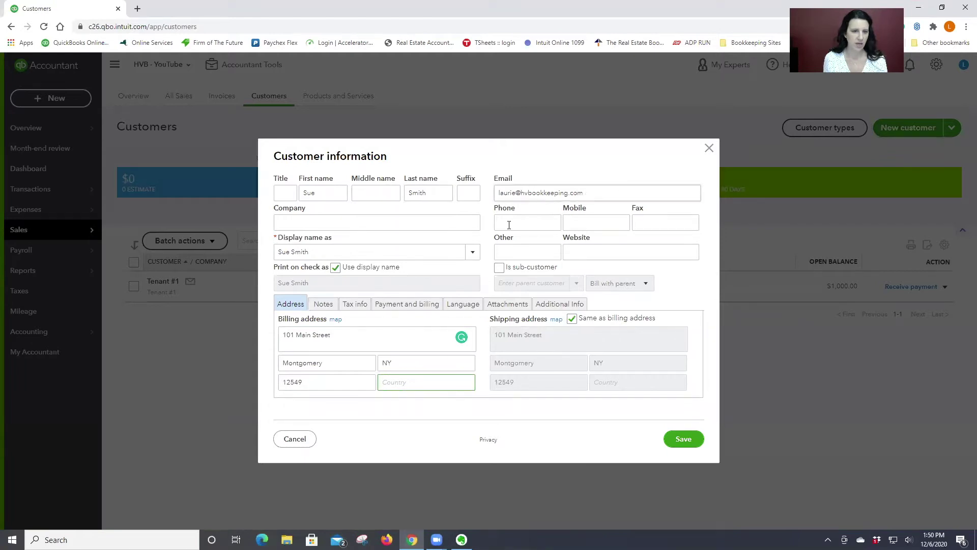
- Add notes with leases 1/1/2021 - 12/31/2021 $2,500.00 and 1/1/2022 - 12/31/2022 $2,650.00
left_click(323, 304)
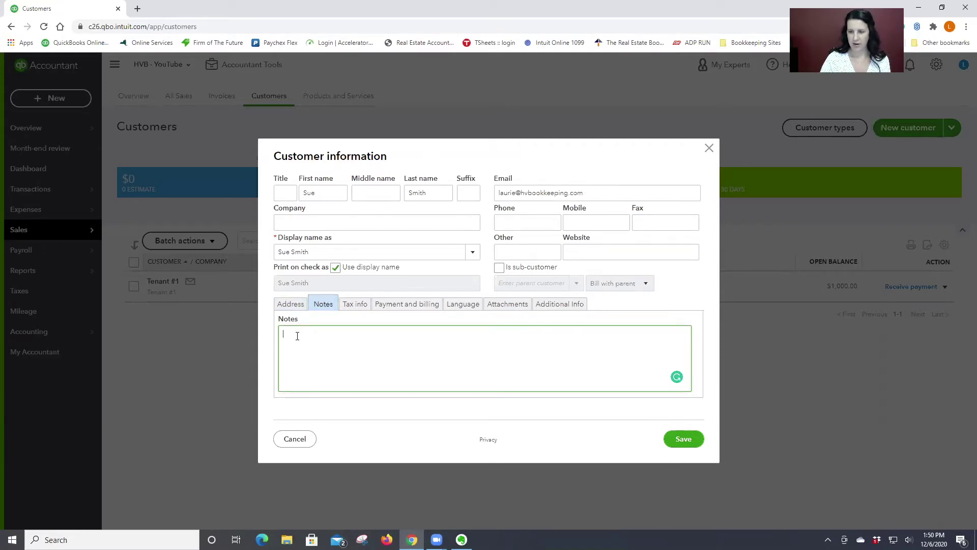
type("1/1/2021 - 12/31/2021")
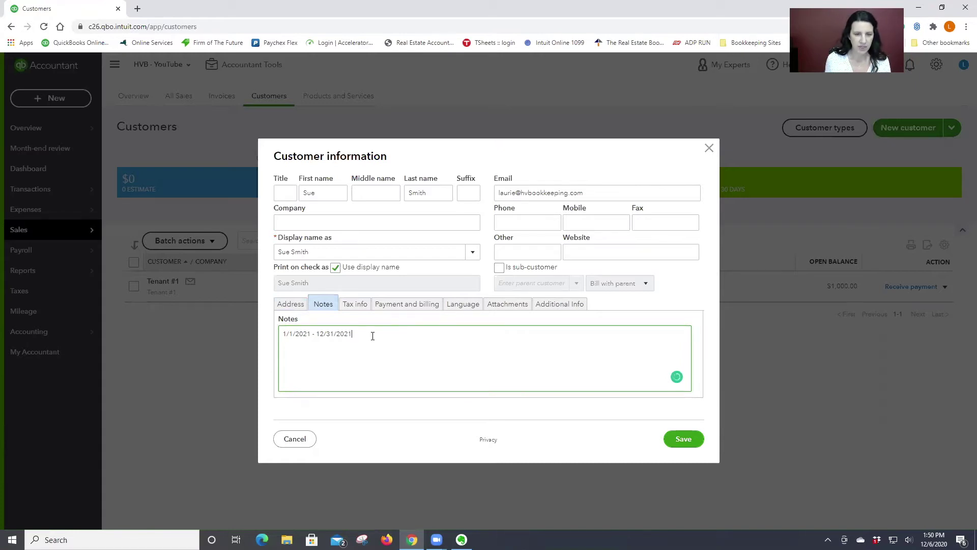
type("$")
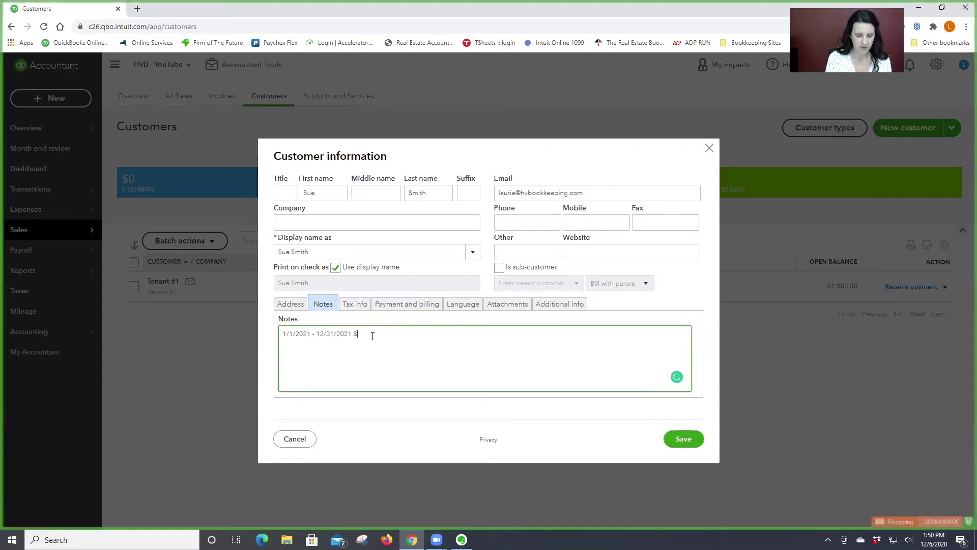
type("22,500.00")
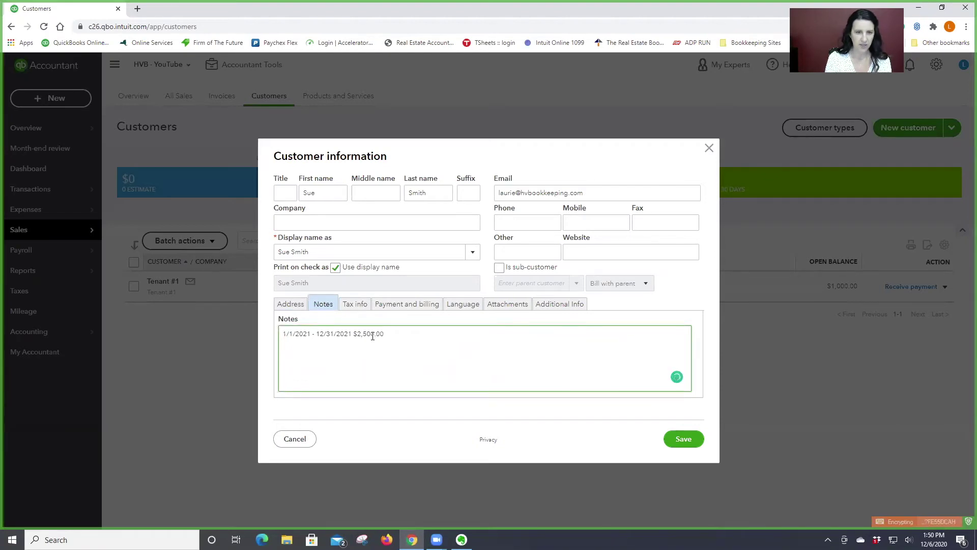
type("1/1/2022 - 12/31/2022 $")
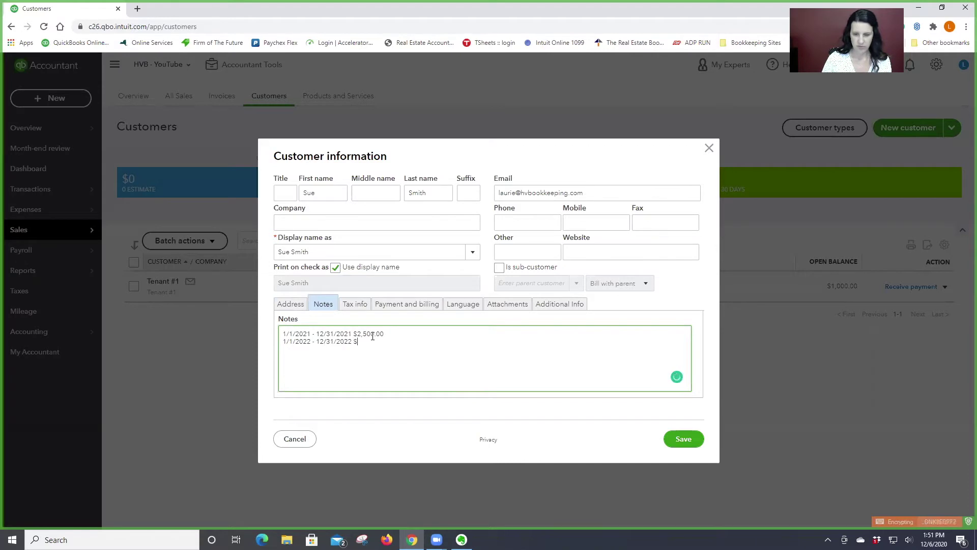
type("2,650.00")
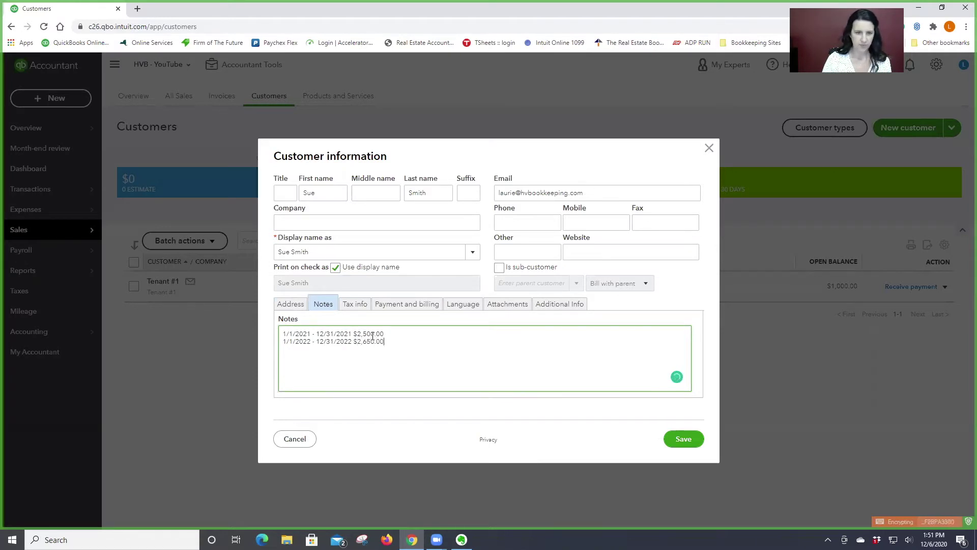
key("Return")
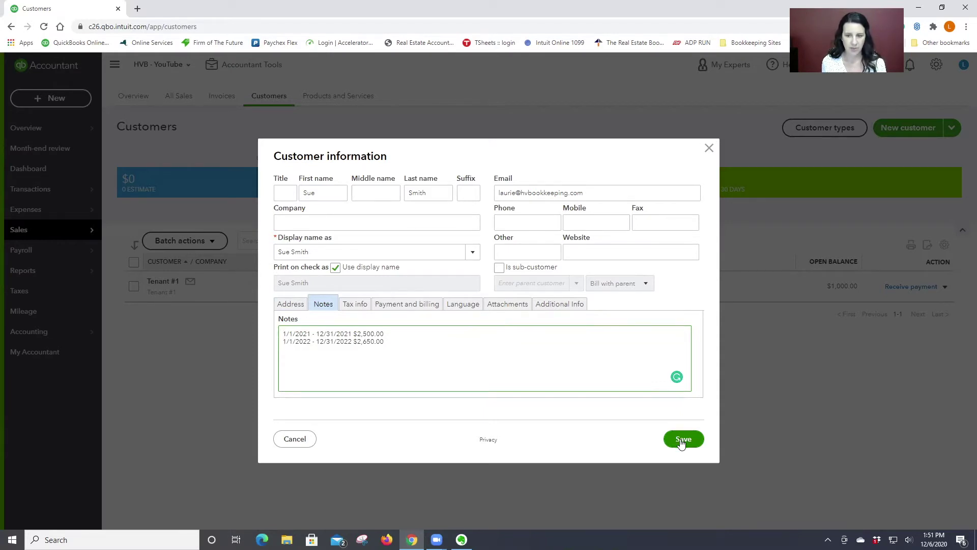
- Save the new customer record and bring up the list of new transaction types
left_click(682, 440)
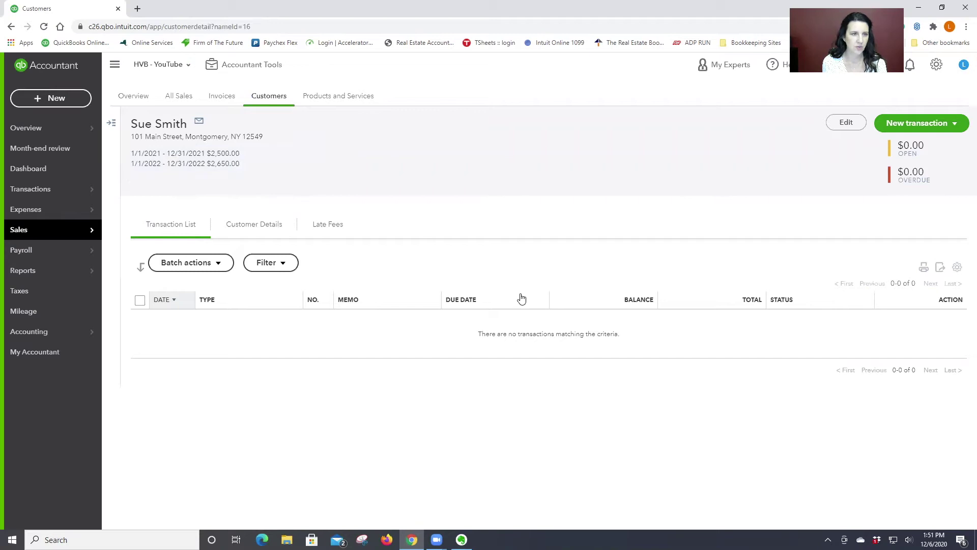
left_click(931, 123)
- Create invoice 1002 with Apt#2 on line 1, described 'Apartment #2 - 2021 - $2,500.00 Per Month'
left_click(890, 148)
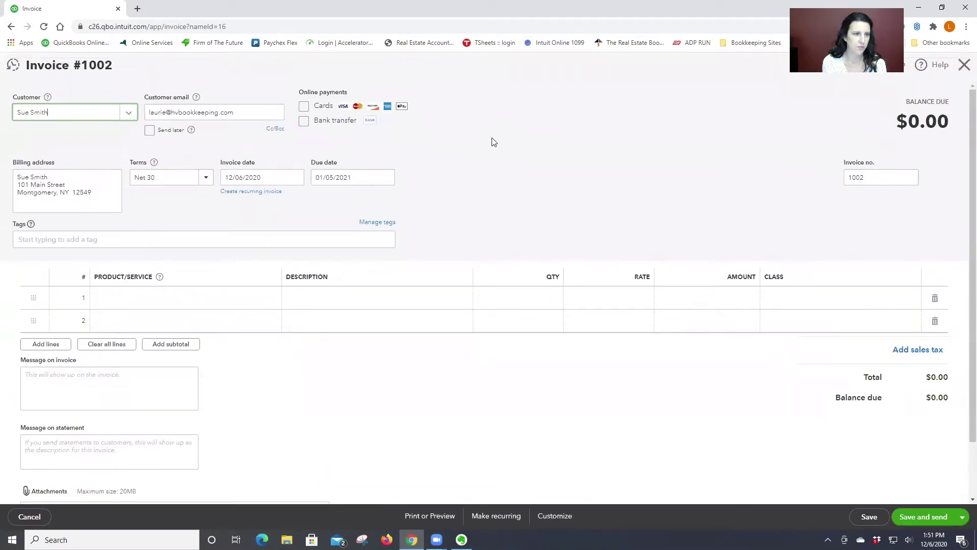
left_click(182, 297)
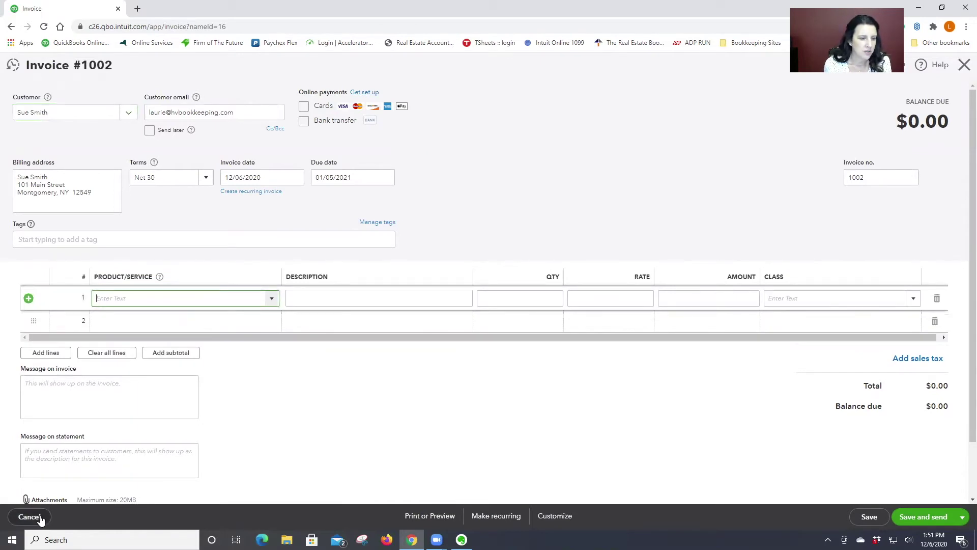
left_click(272, 300)
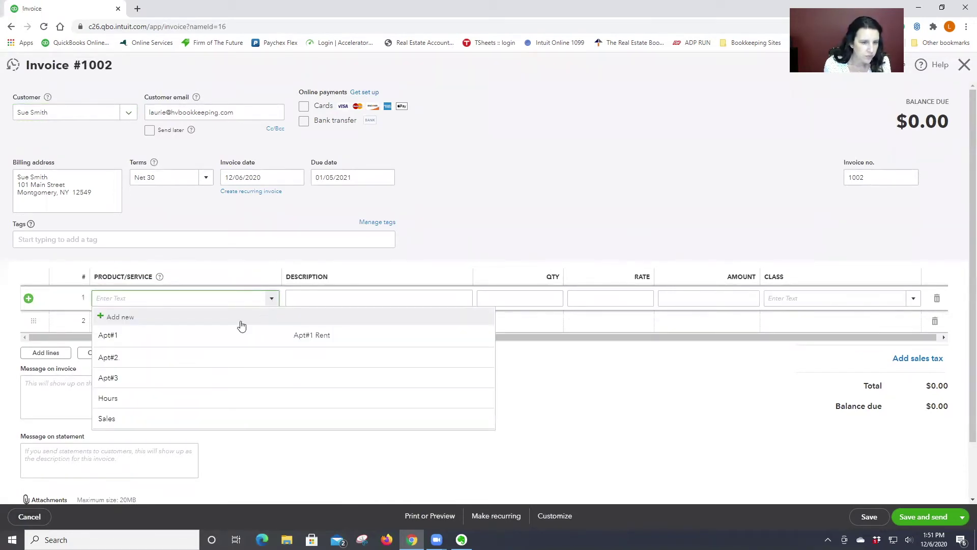
left_click(116, 359)
left_click(314, 295)
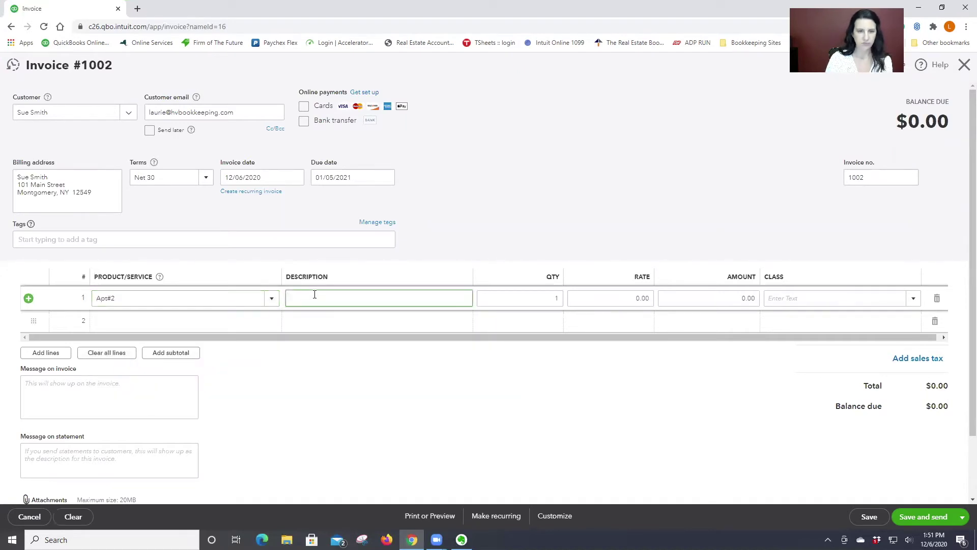
type("Apartment")
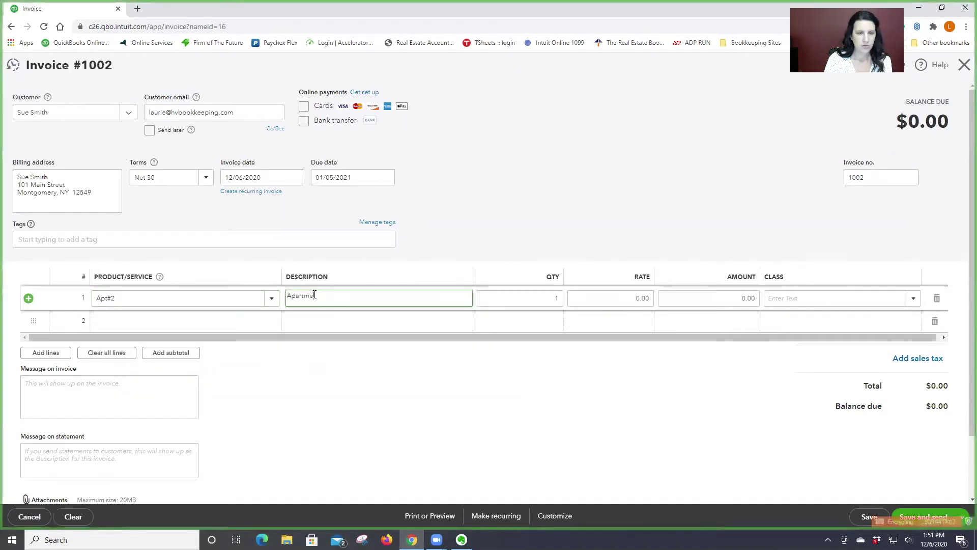
type(" #2 - 2021")
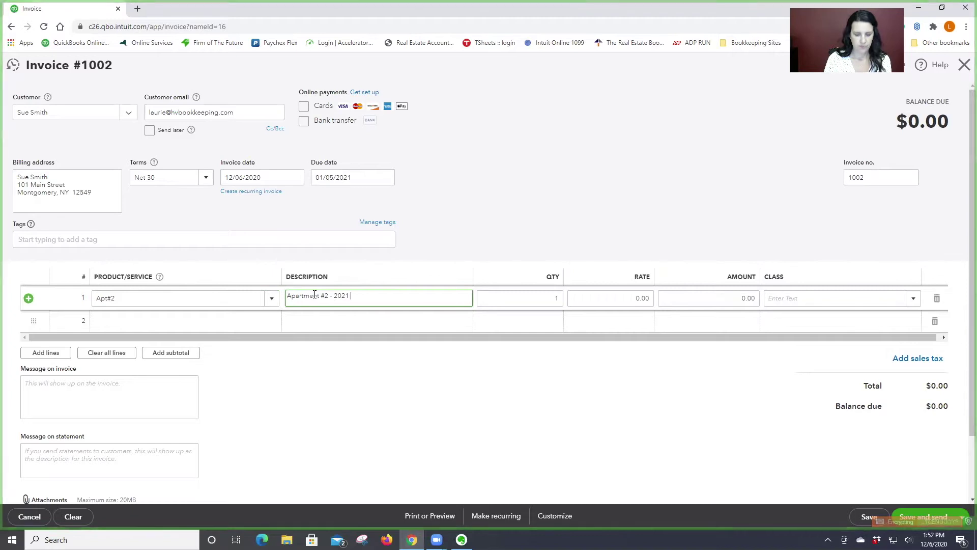
type(" - $2,500.00 Per")
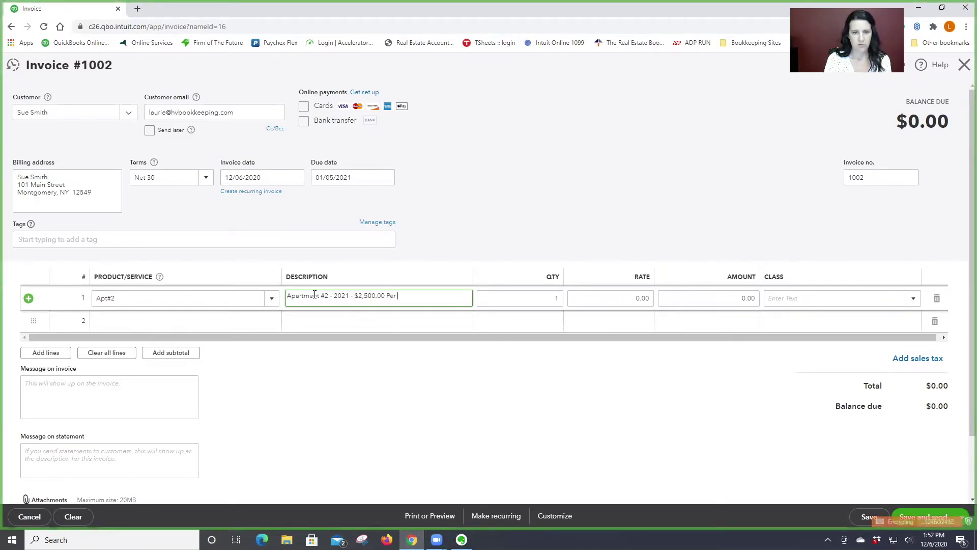
type(" Month")
- Set the Apt#2 line's rate to 2,500 and assign it to class Building One
key("Tab")
key("Tab")
type("2,500")
key("Tab")
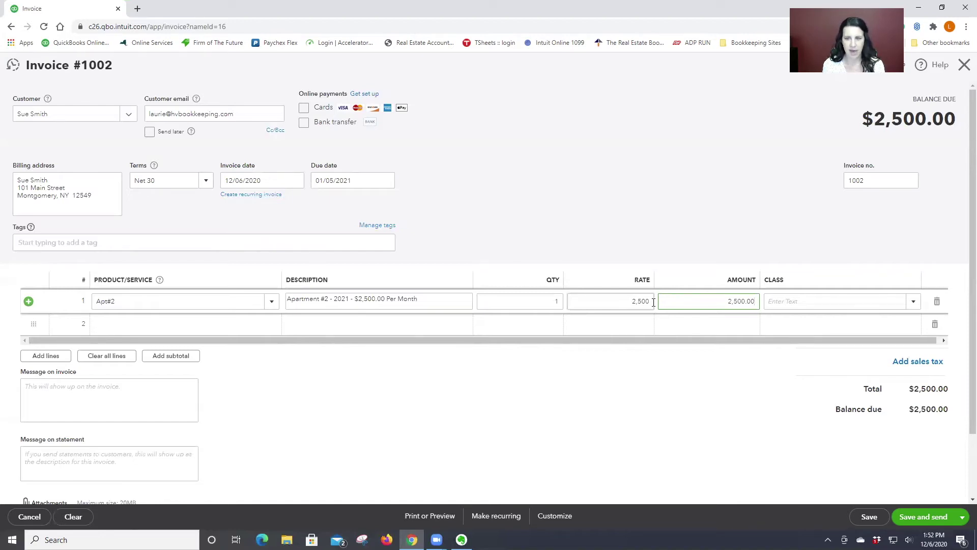
key("Tab")
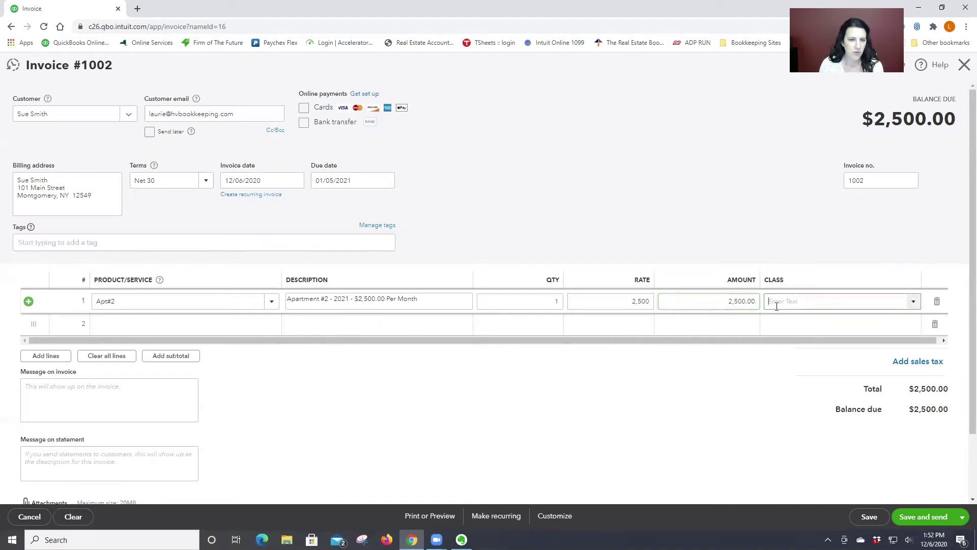
left_click(913, 301)
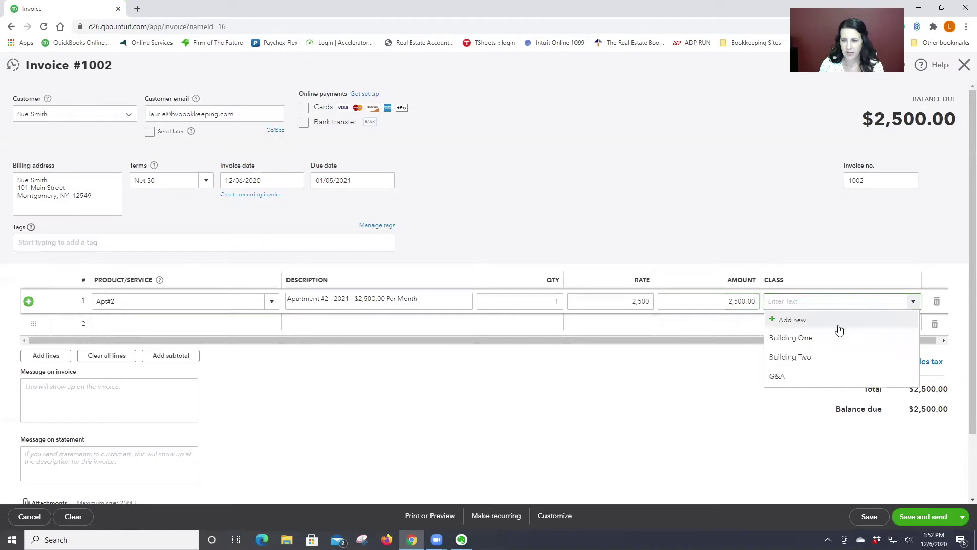
left_click(802, 338)
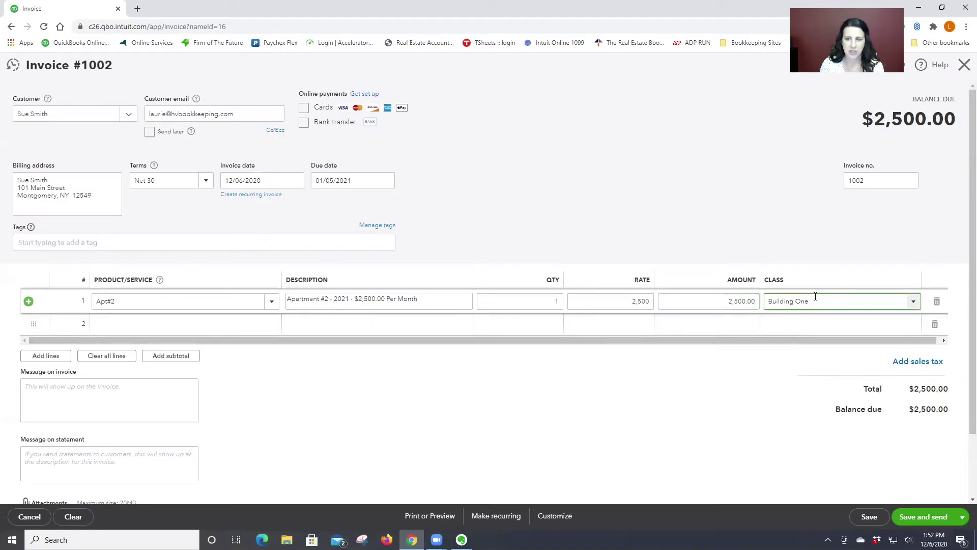
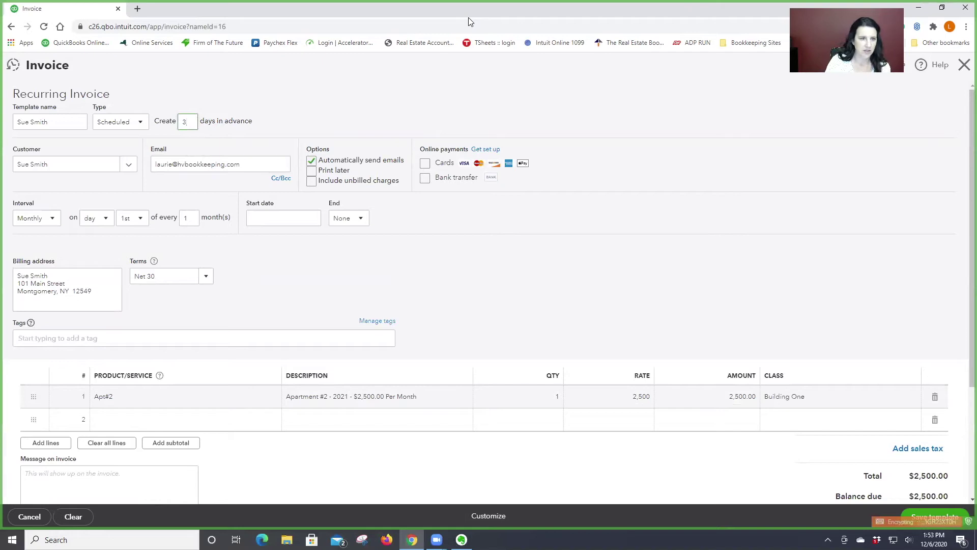
- Schedule the recurring template to start 01/01/2021 and end after 12 occurrences
left_click(259, 223)
left_click(338, 246)
left_click(326, 275)
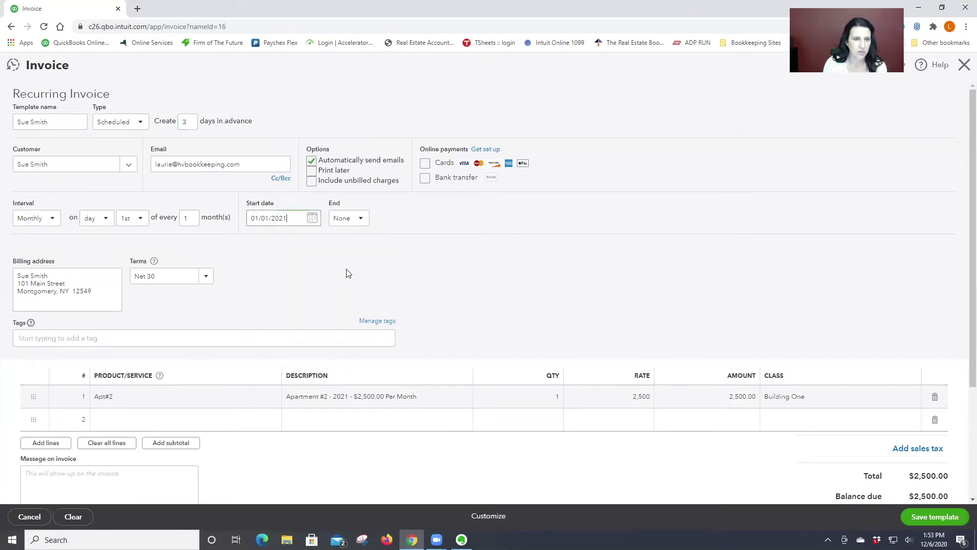
left_click(361, 218)
left_click(350, 268)
type("12")
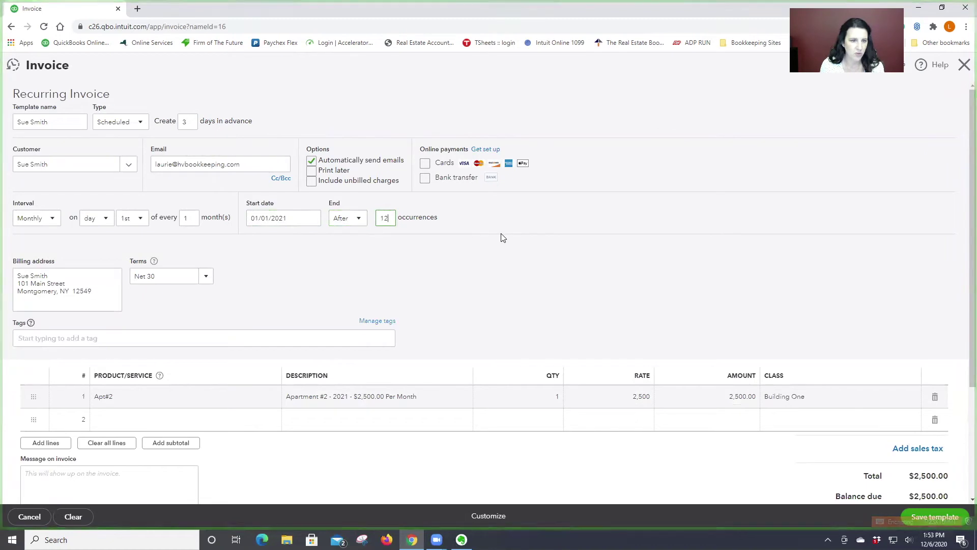
- Set the template's terms to Due on receipt, leaving bank transfer payments switched off
left_click(205, 277)
left_click(175, 312)
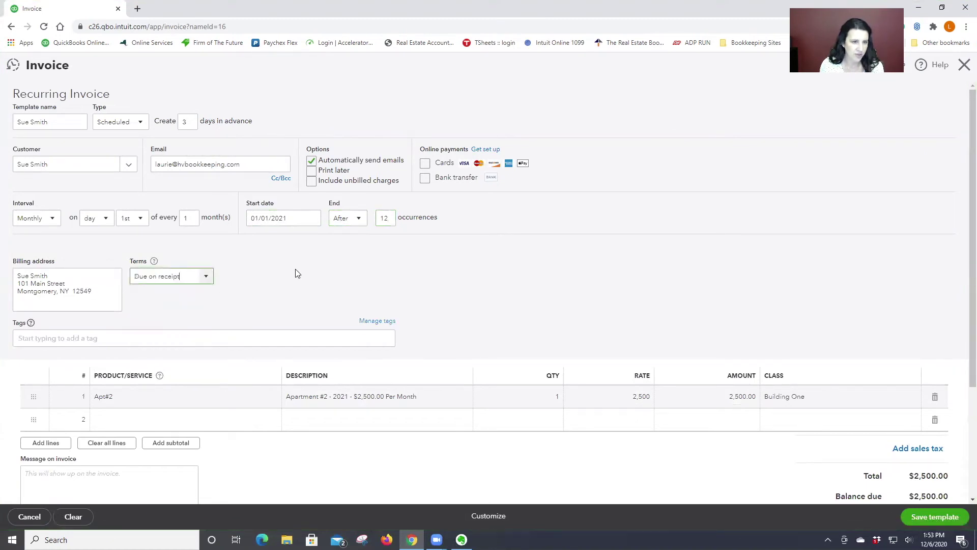
scroll(656, 285, "down", 2)
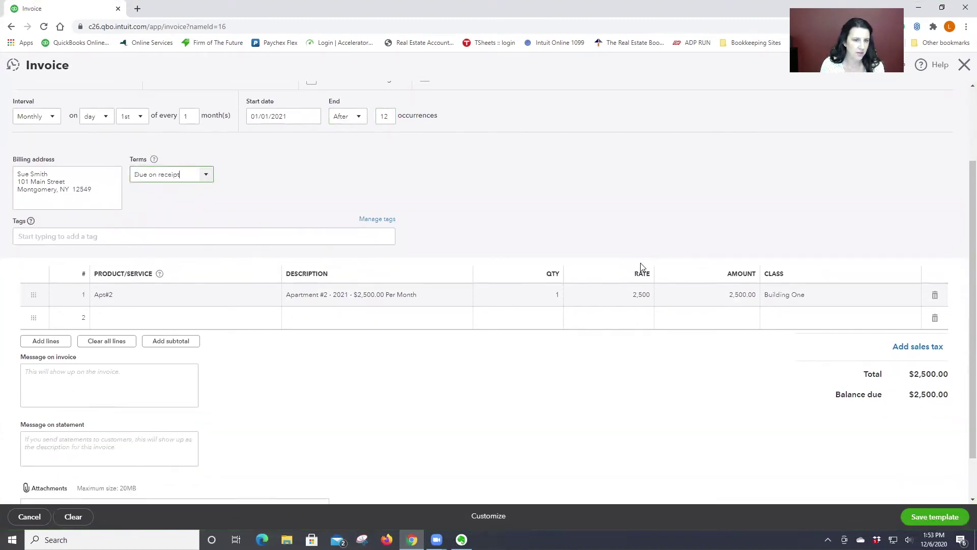
scroll(641, 265, "up", 2)
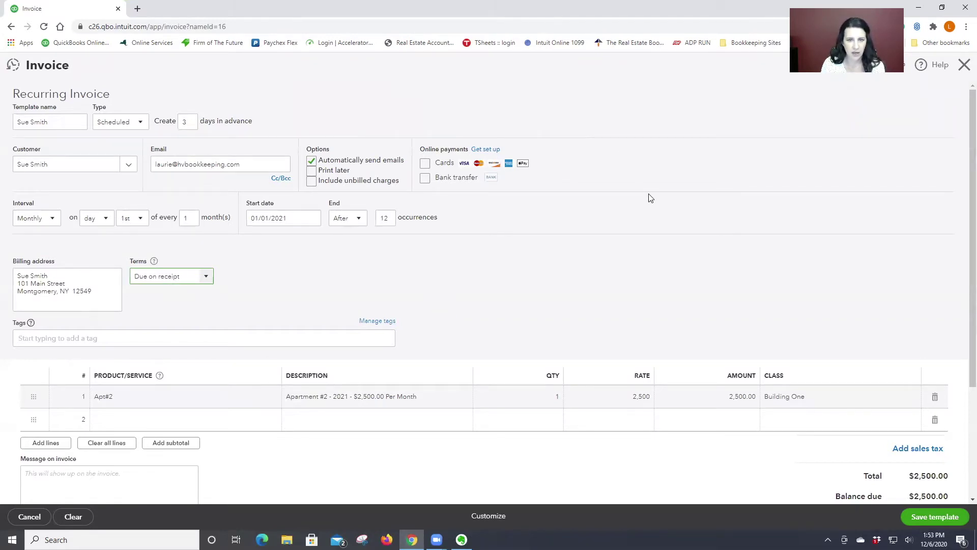
left_click(425, 179)
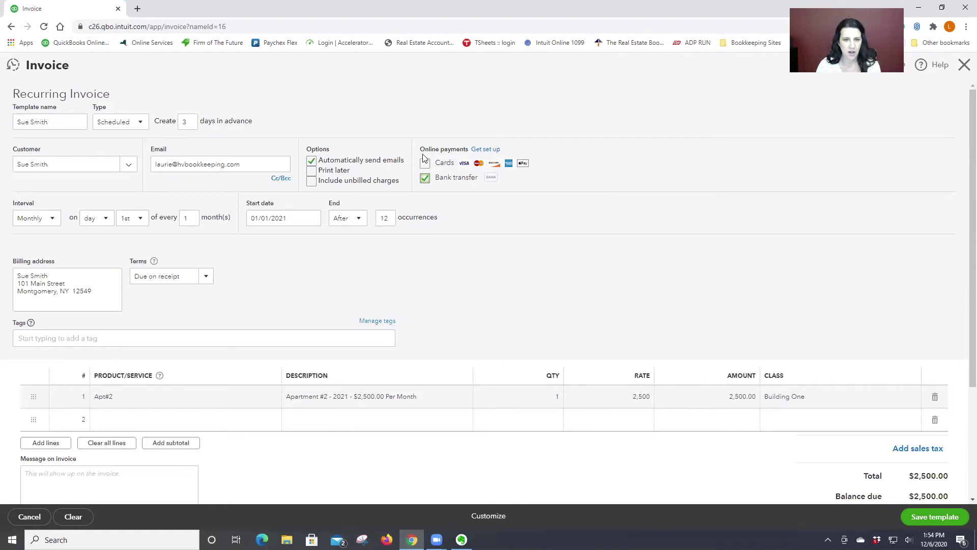
left_click(423, 178)
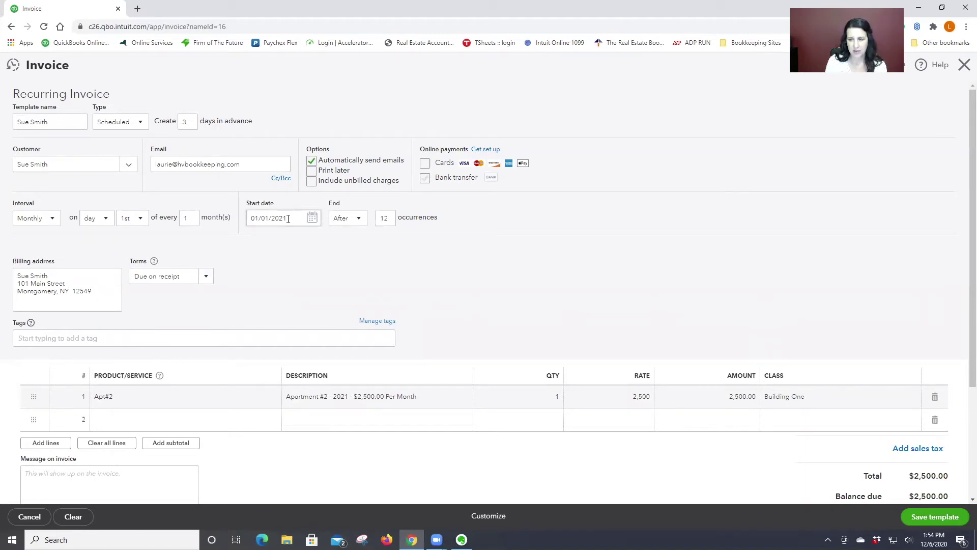
scroll(496, 232, "down", 3)
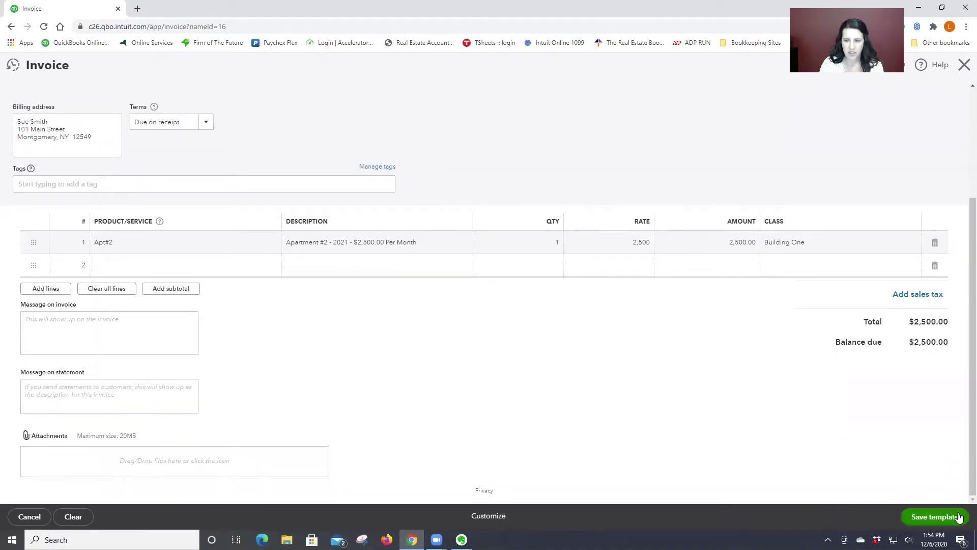
- Save the recurring rent invoice template and start a new invoice for the tenant
left_click(938, 518)
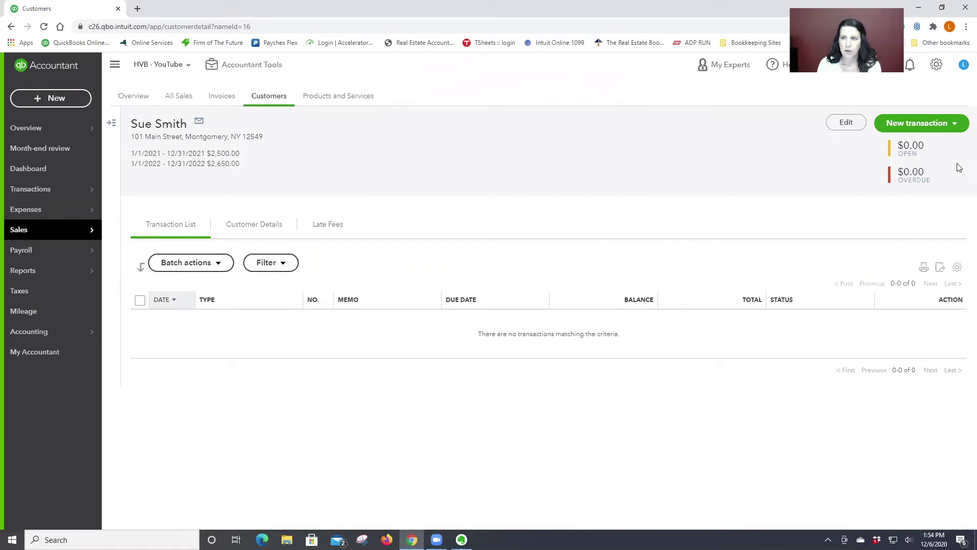
left_click(952, 124)
left_click(893, 144)
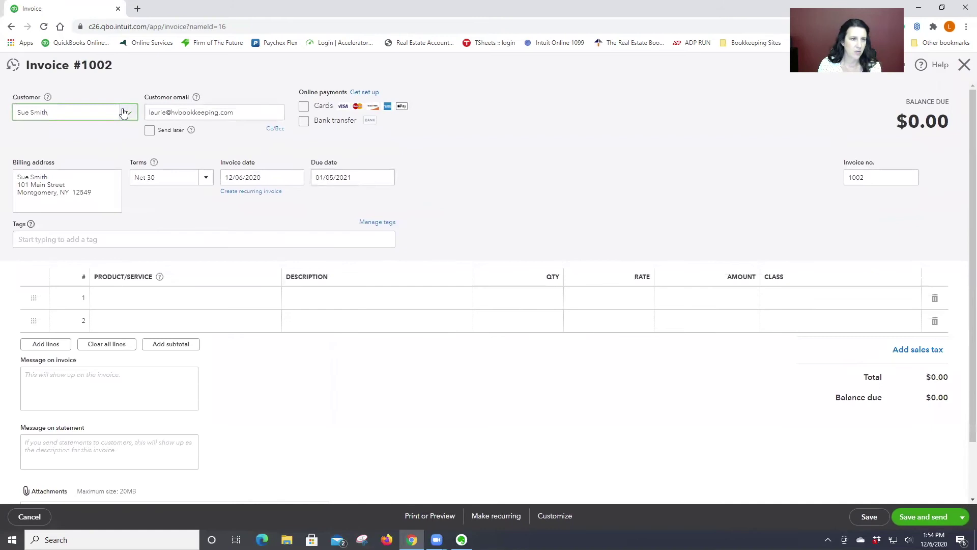
- Try a trial invoice dated 01/01/2022 with Due on receipt terms, then discard it unsaved
left_click(295, 177)
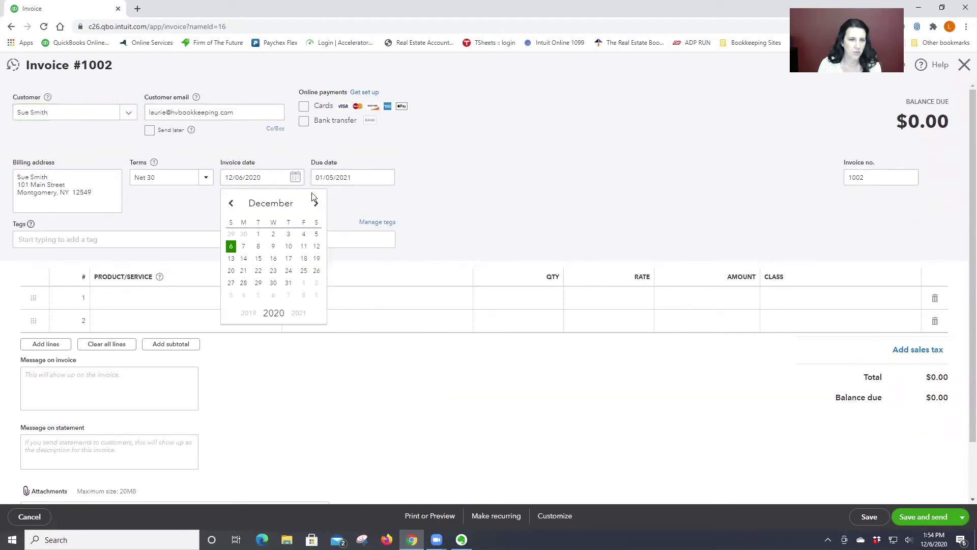
left_click(315, 204)
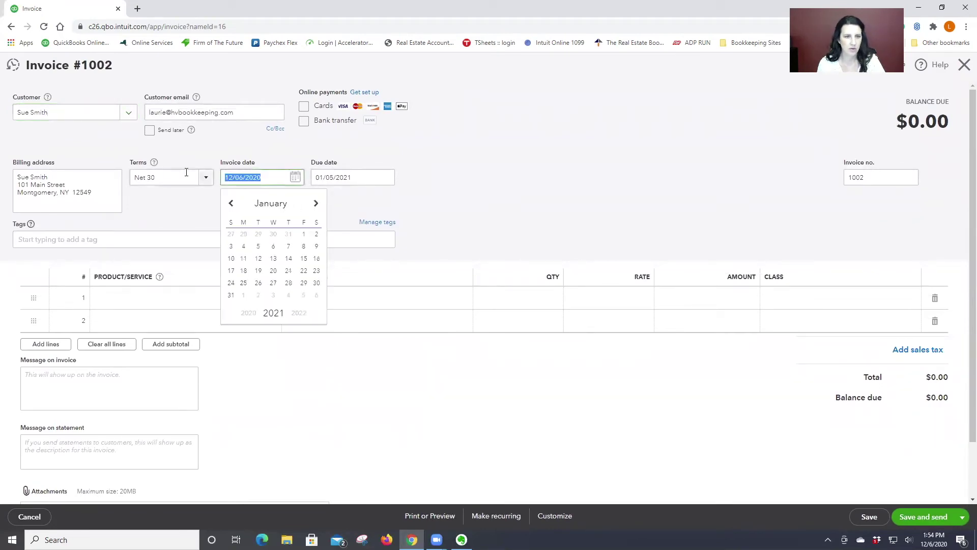
type("1/01/20")
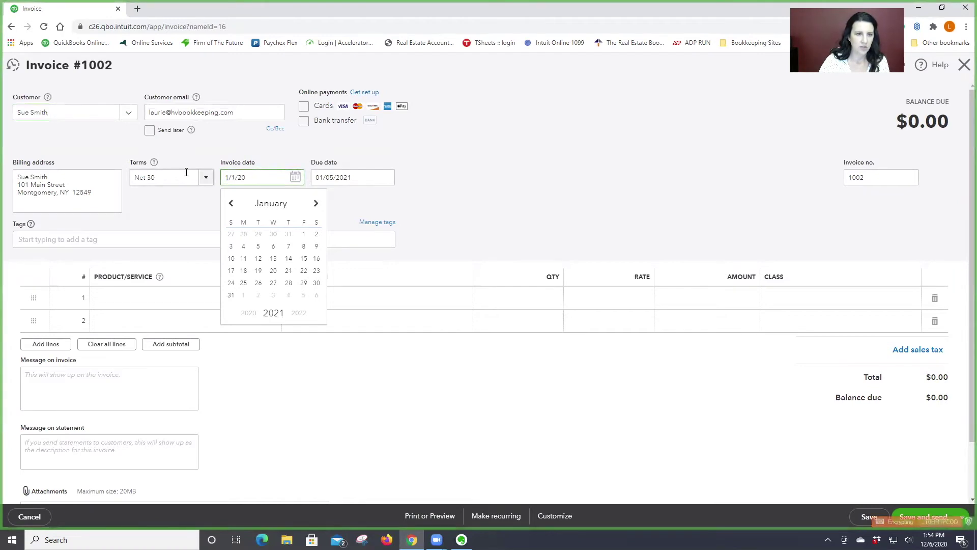
type("22")
key("Tab")
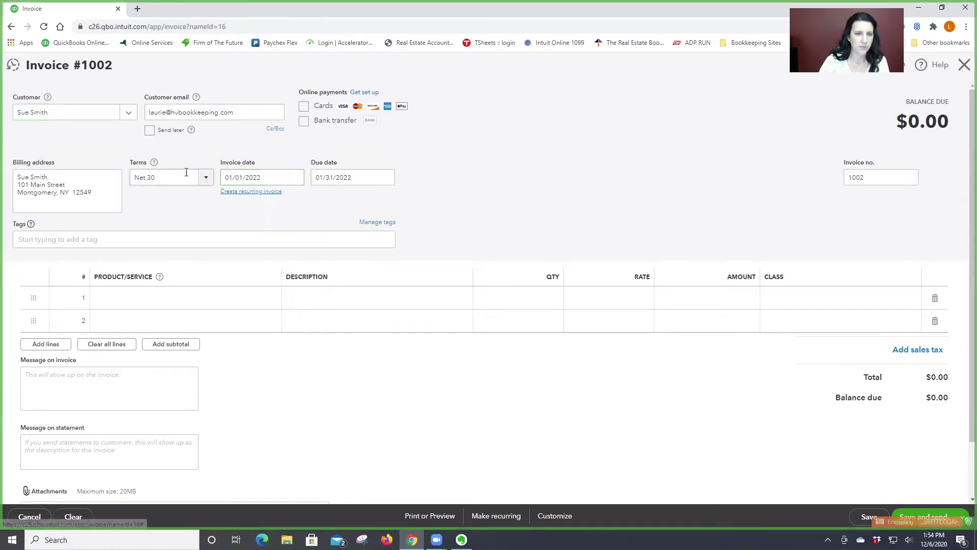
left_click(208, 180)
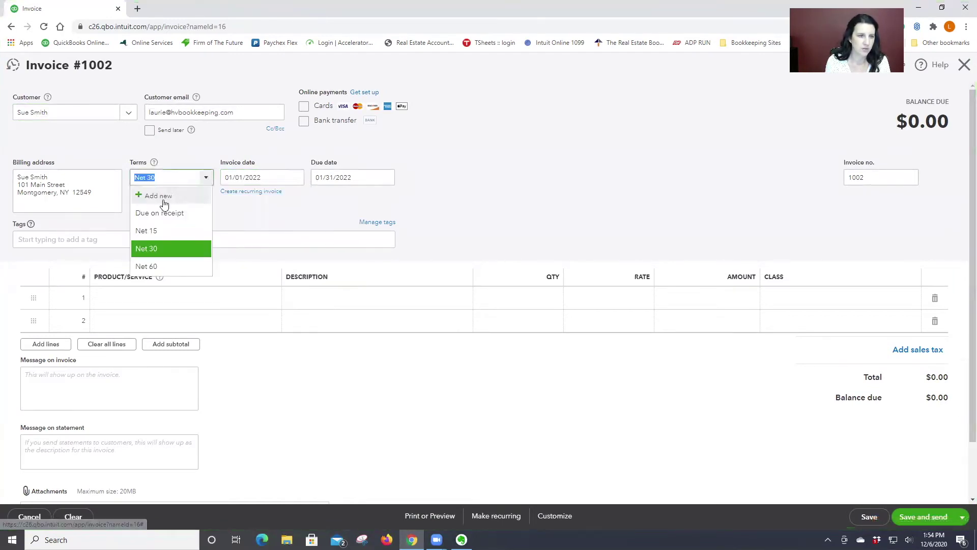
left_click(165, 213)
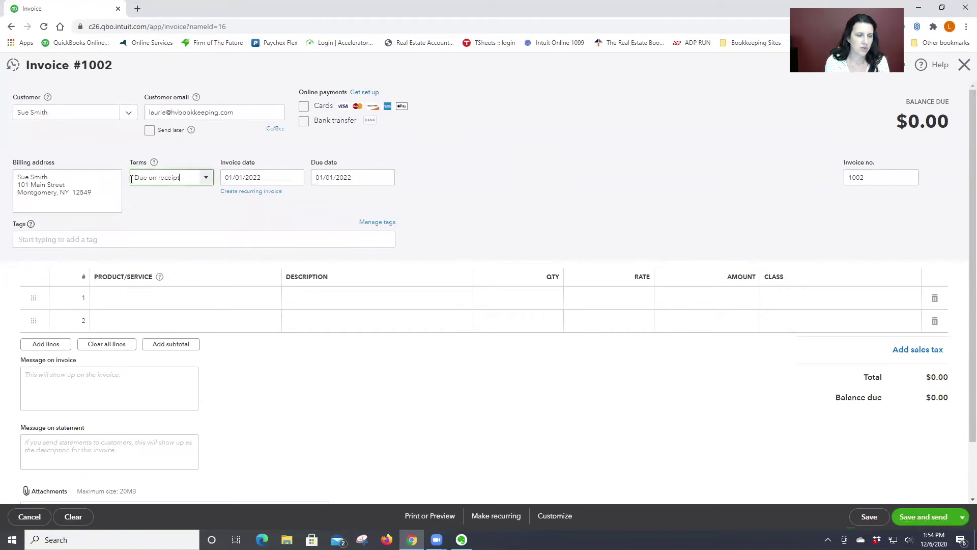
left_click(30, 517)
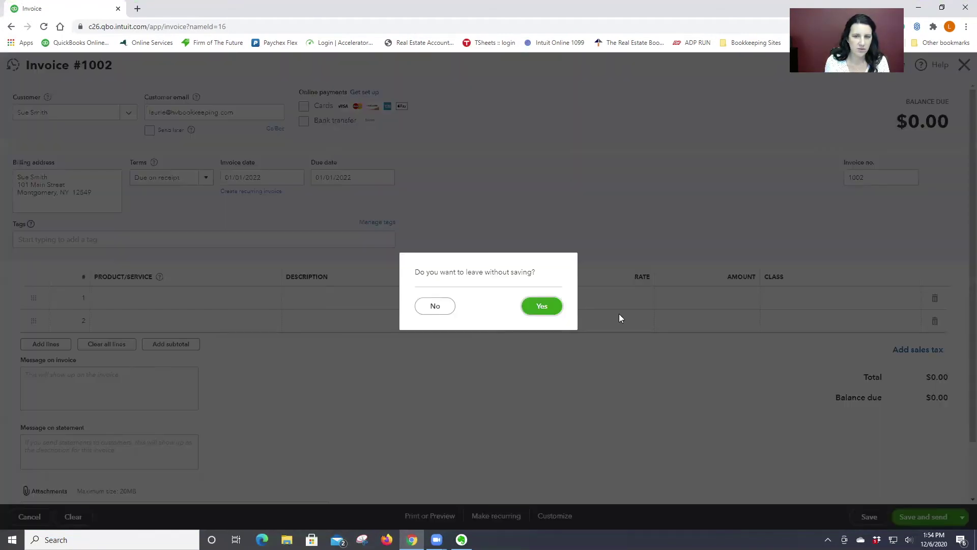
left_click(542, 305)
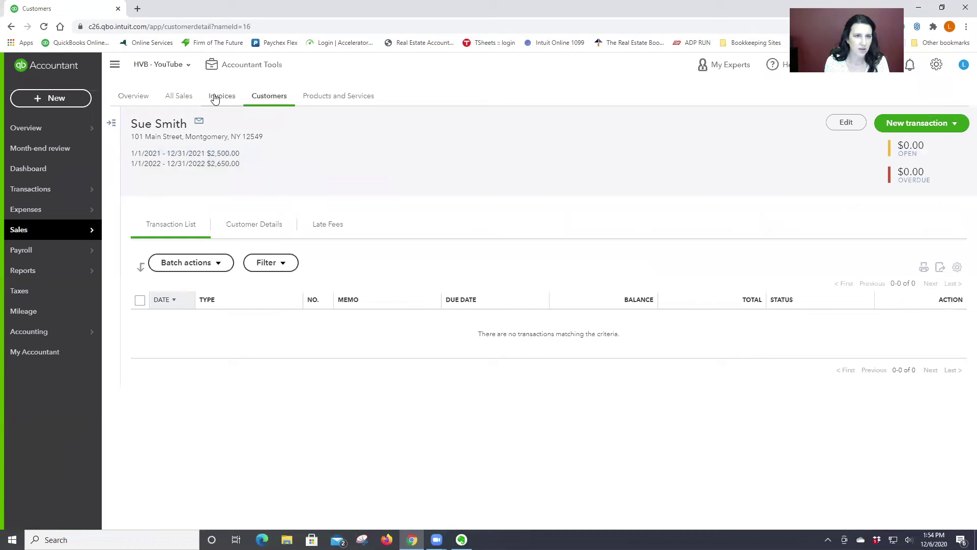
- Give the tenant's customer record Due on receipt default terms, save, and recheck it
left_click(846, 122)
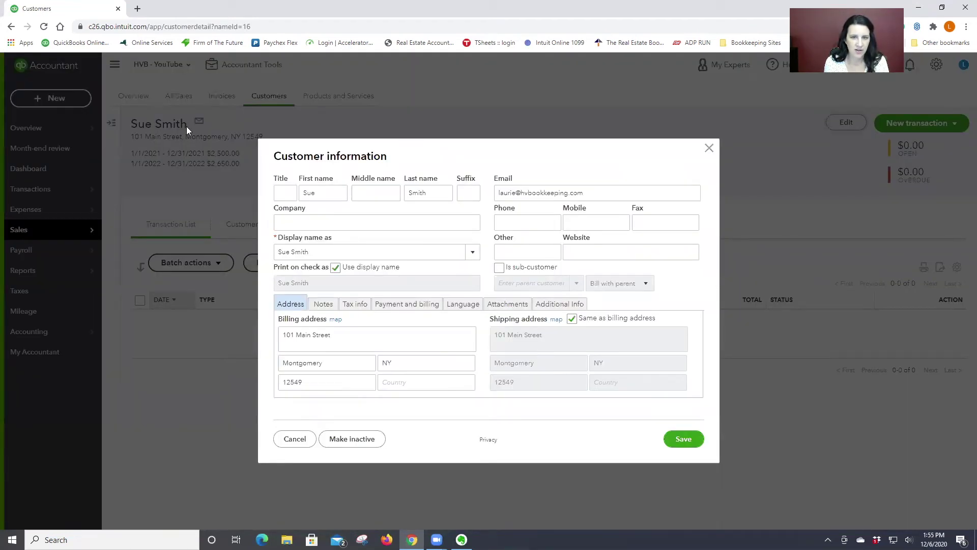
left_click(399, 304)
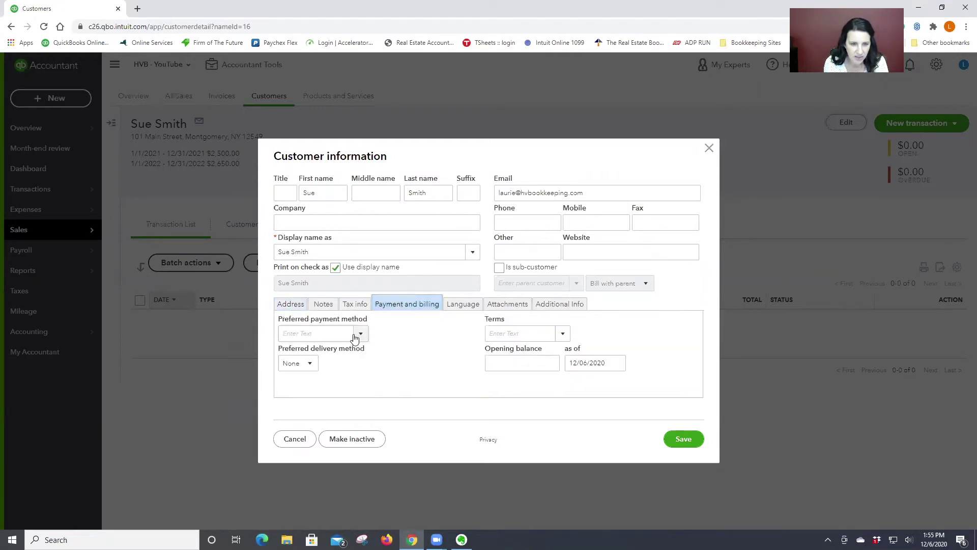
left_click(562, 333)
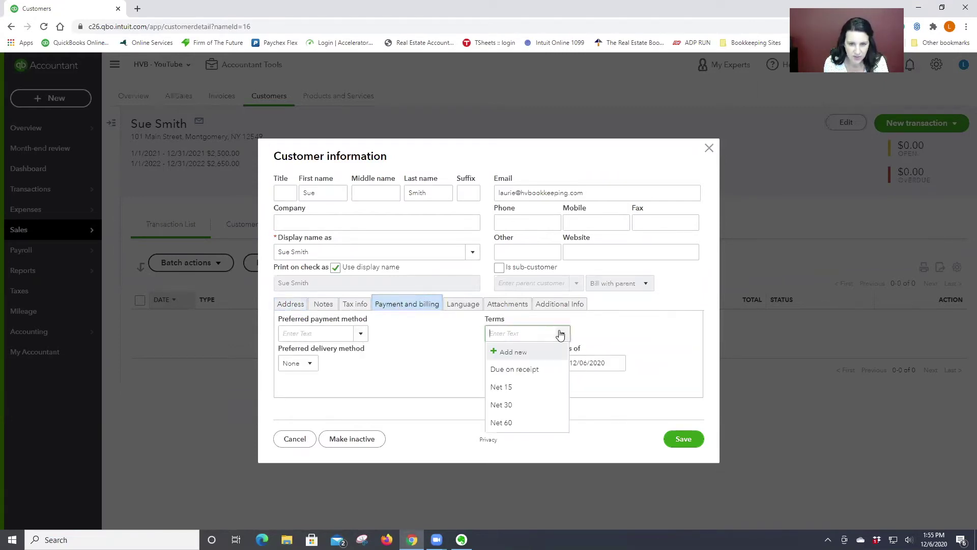
left_click(524, 367)
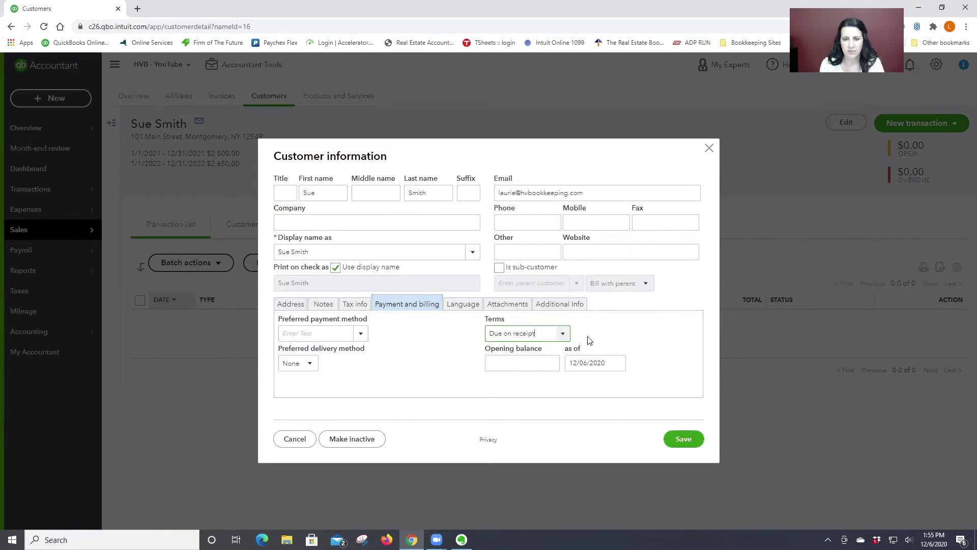
left_click(688, 440)
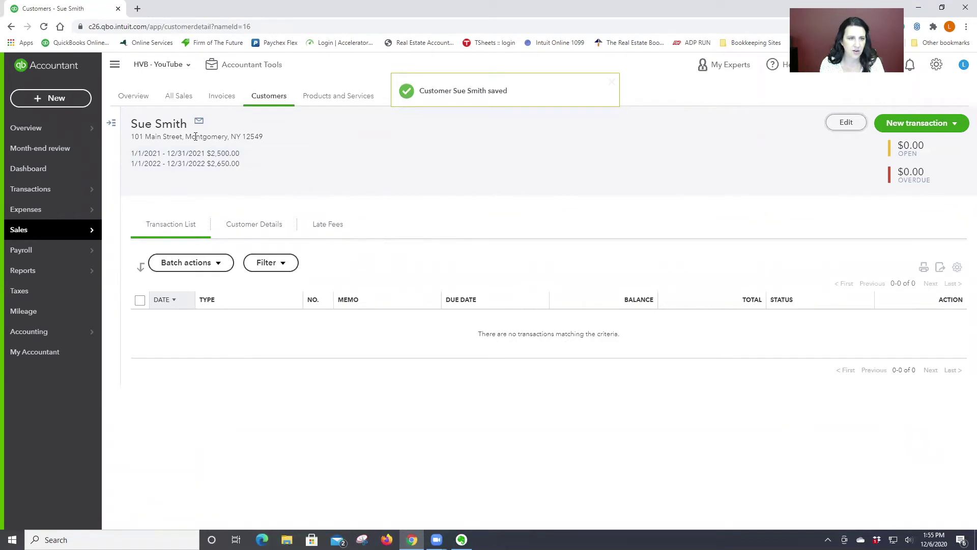
left_click(846, 122)
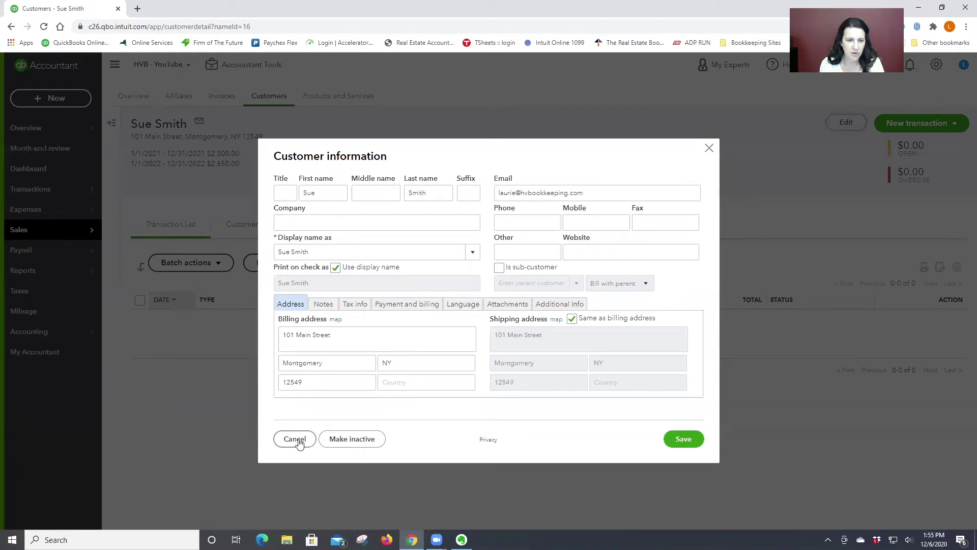
left_click(296, 440)
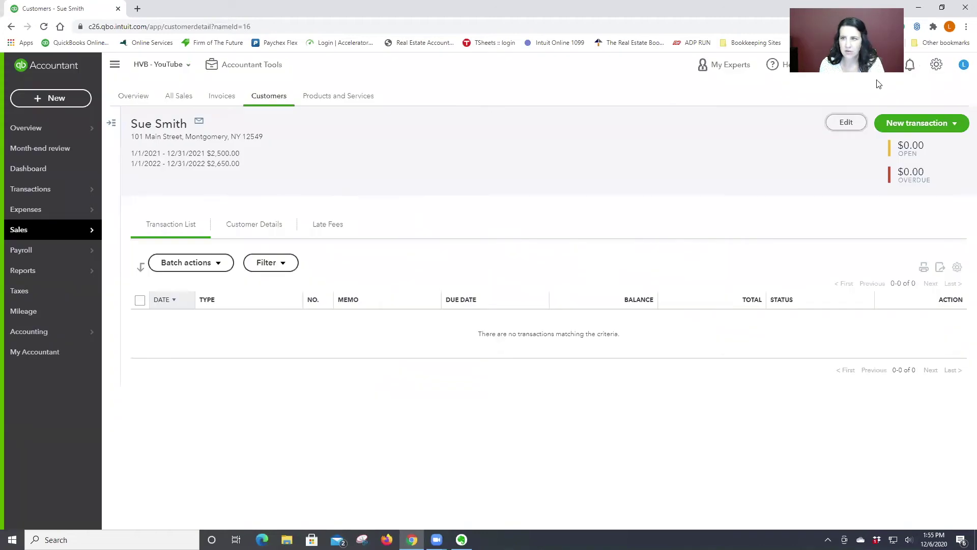
- Use the monthly $2,500 recurring template for a trial invoice, then discard it unsaved
left_click(936, 64)
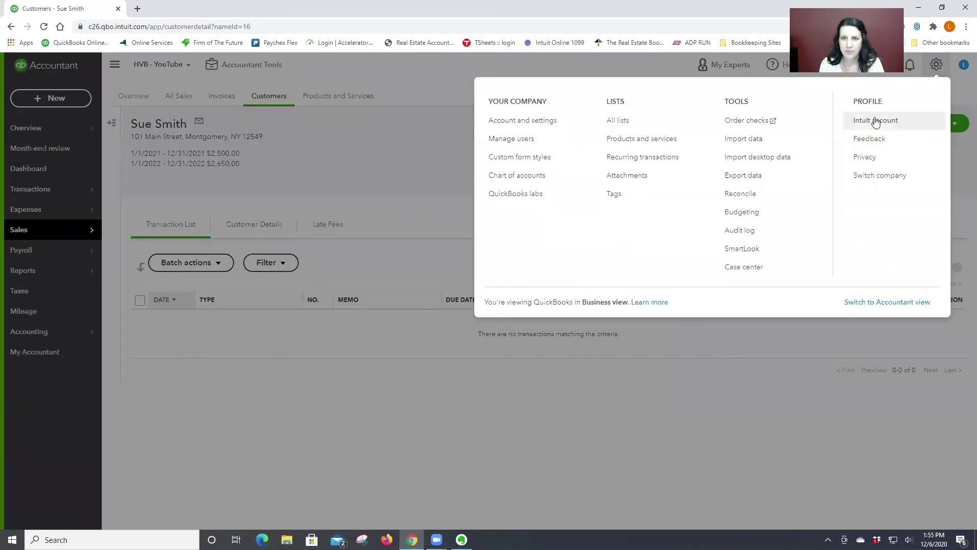
left_click(670, 160)
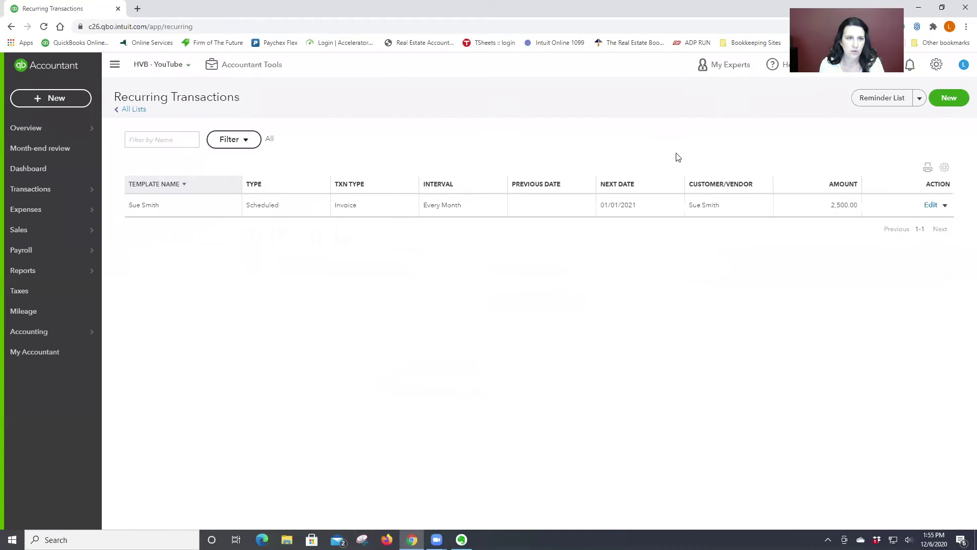
left_click(945, 205)
left_click(885, 221)
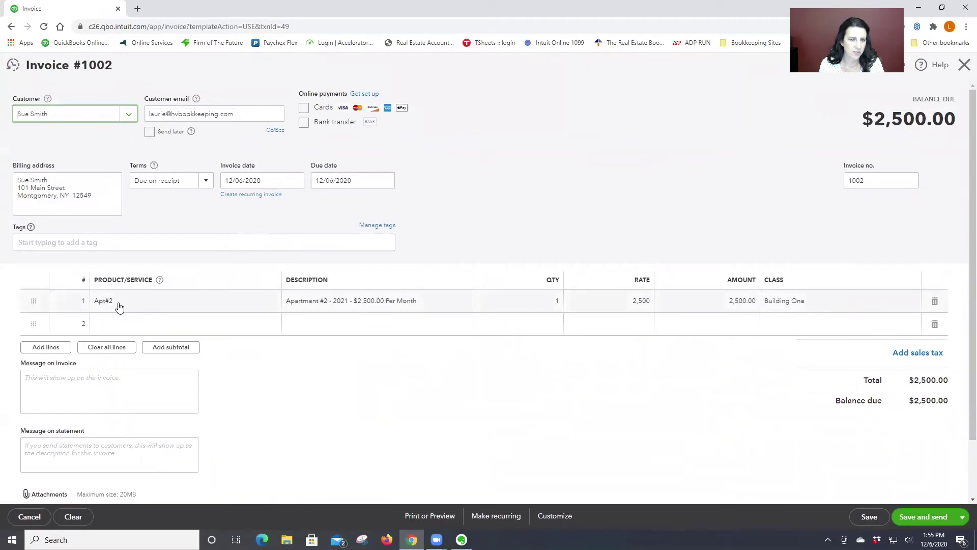
left_click(29, 516)
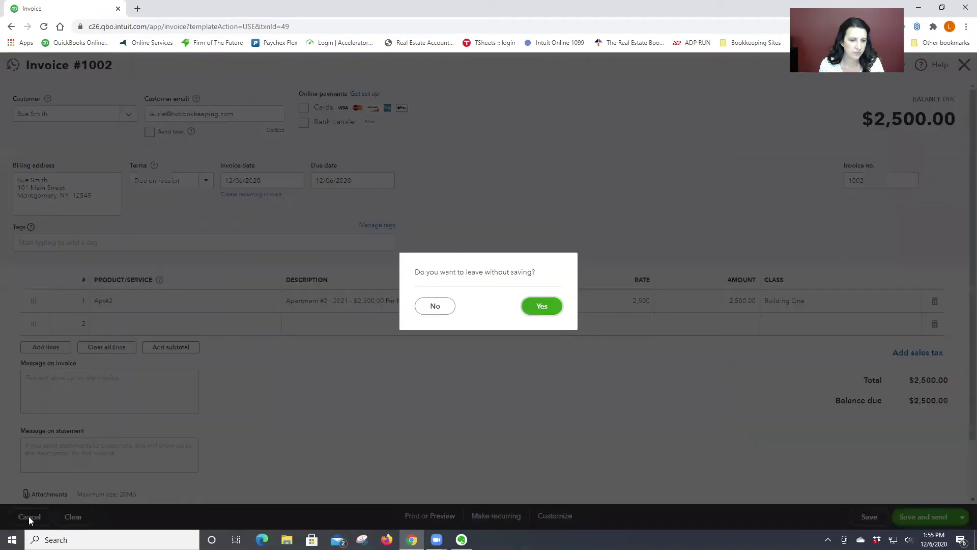
left_click(542, 305)
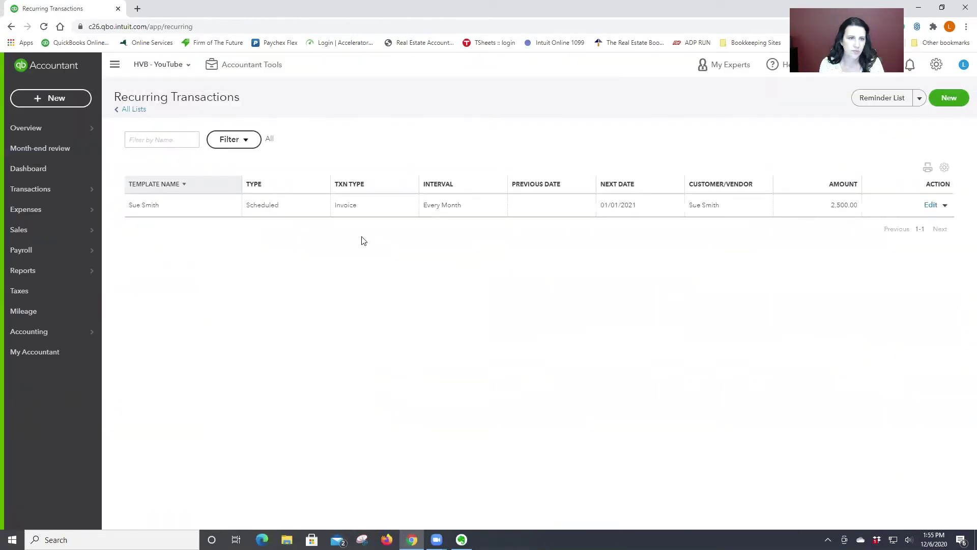
- Add an 'Apt #2' line below the lease-term lines in the first customer's notes and save
mouse_move(31, 230)
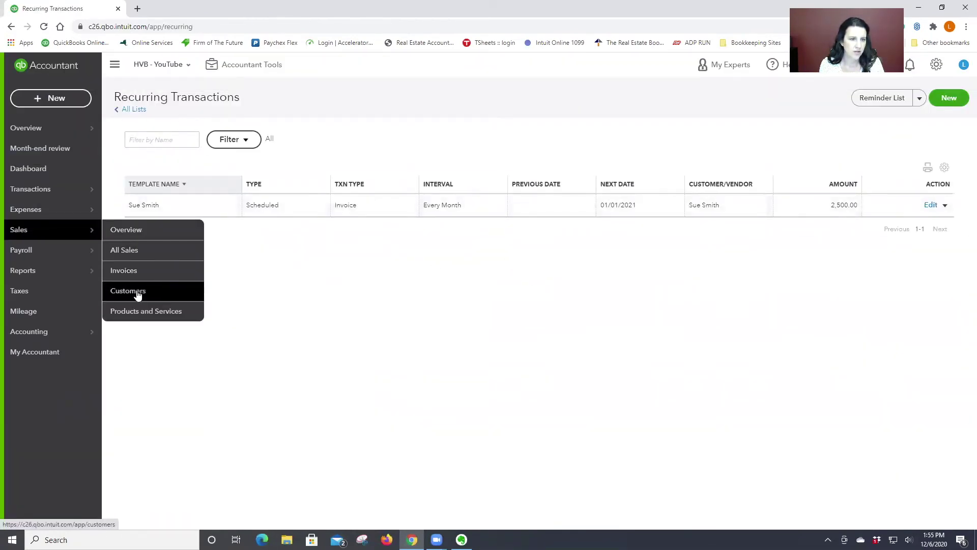
left_click(135, 290)
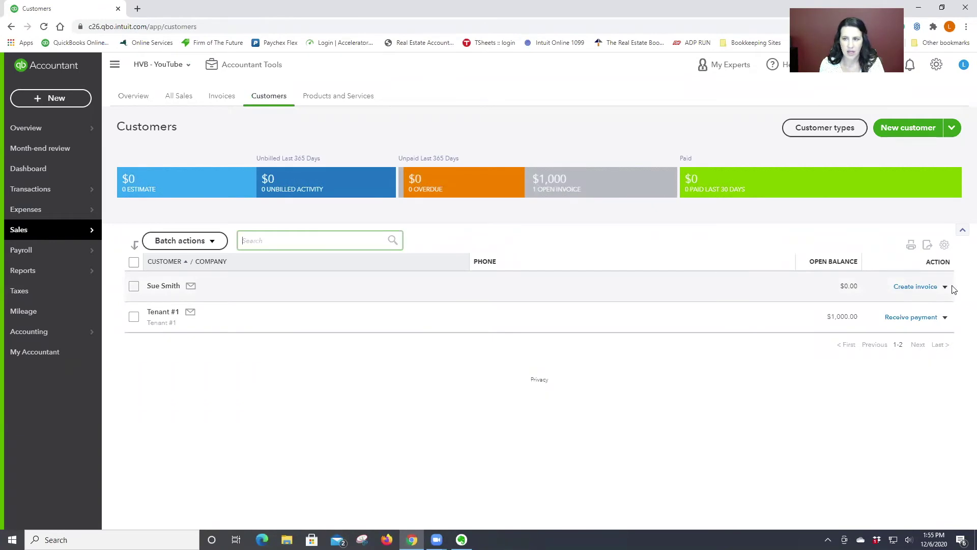
left_click(945, 287)
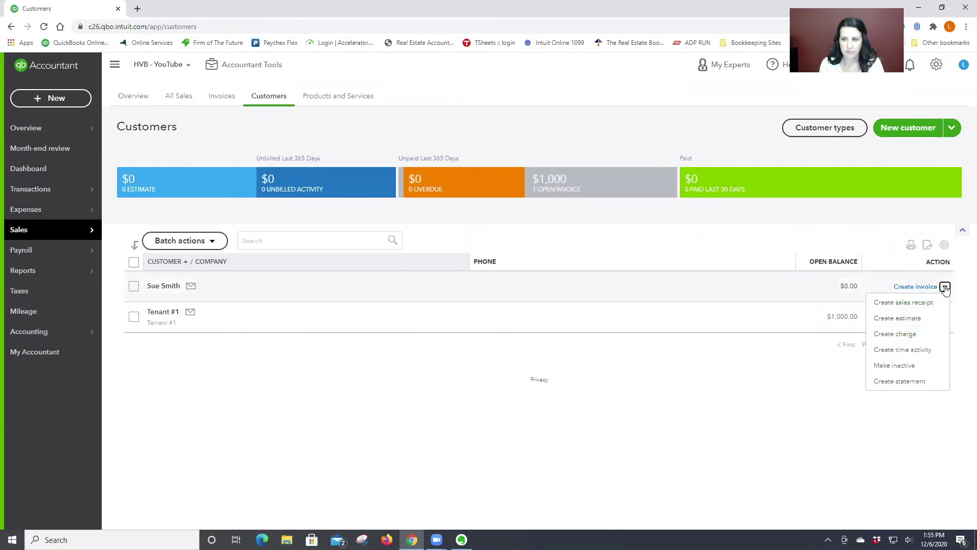
left_click(163, 286)
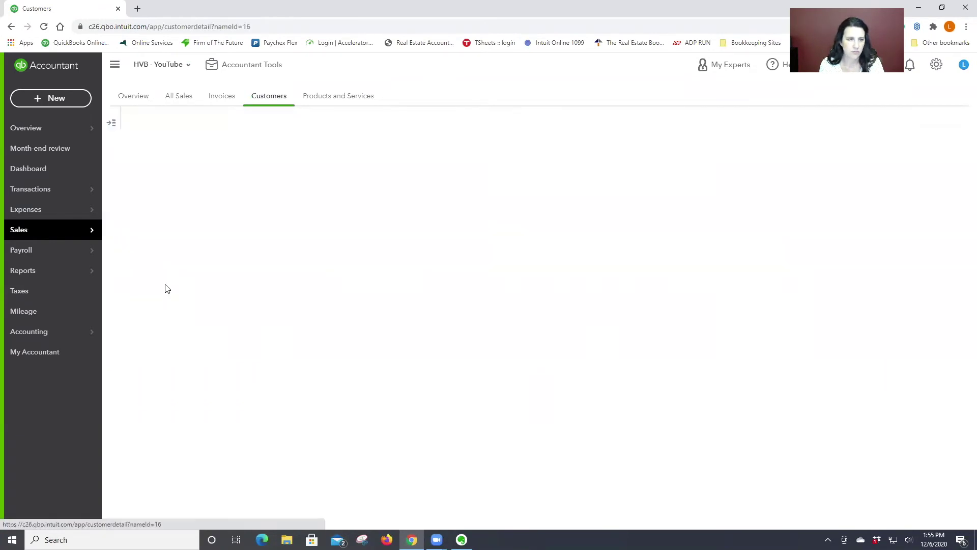
left_click(851, 123)
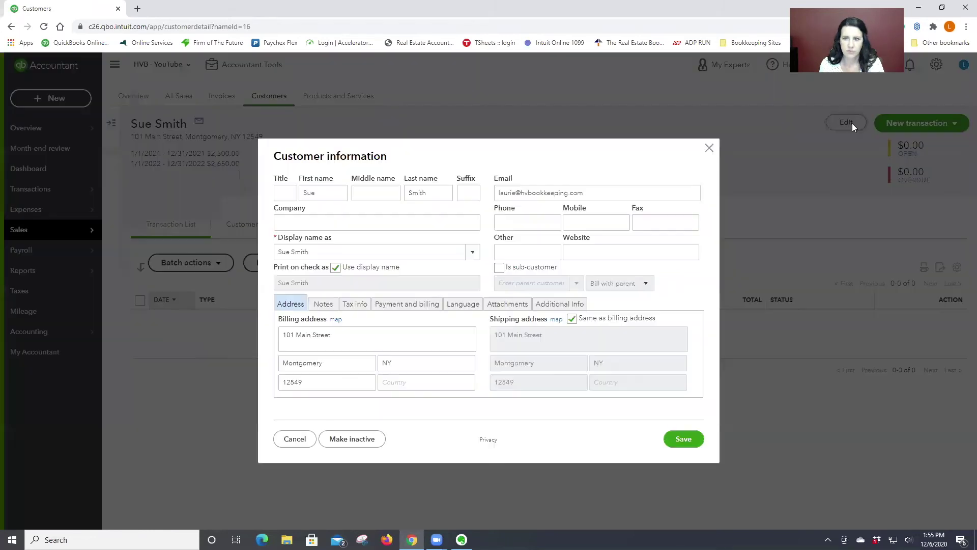
triple_click(337, 334)
left_click(337, 335)
left_click(323, 304)
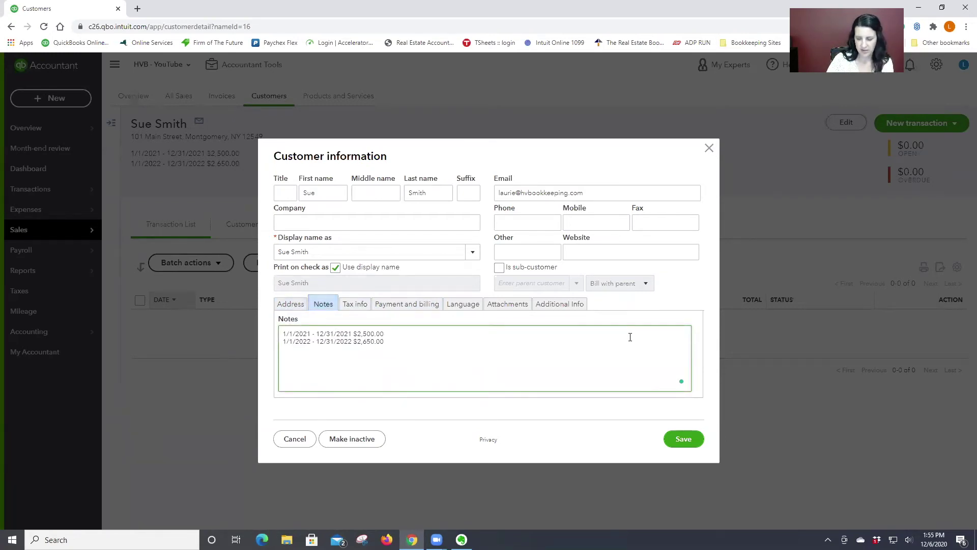
key("Return")
key("Return")
type("Apt #2")
left_click(683, 440)
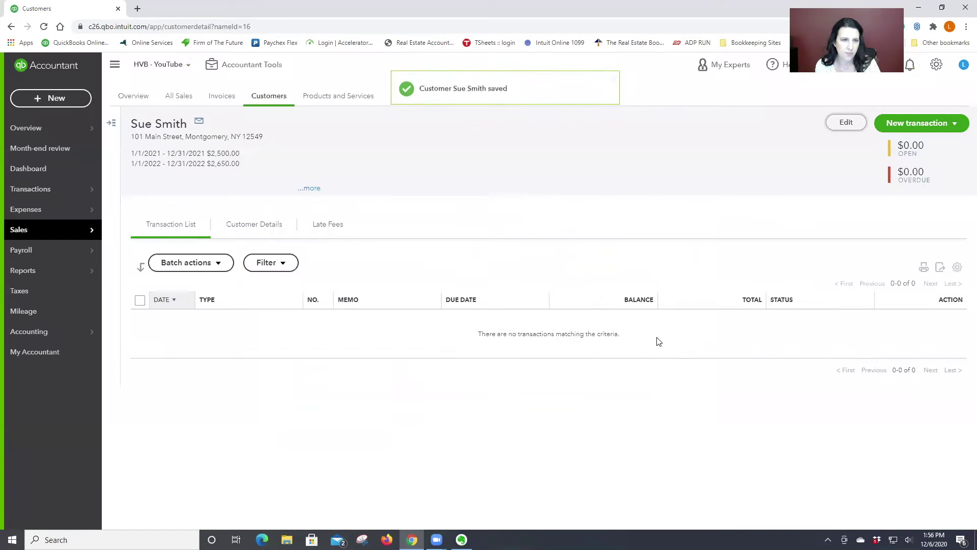
- Label the tenant 'Apt #2' in company and display name, save, then open Tenant #1
left_click(856, 122)
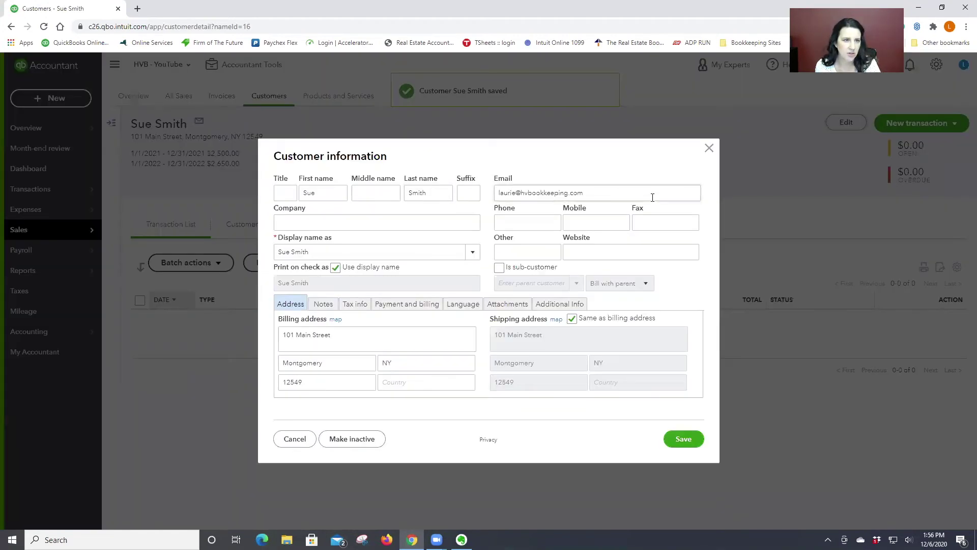
left_click(281, 220)
type("Apt #2")
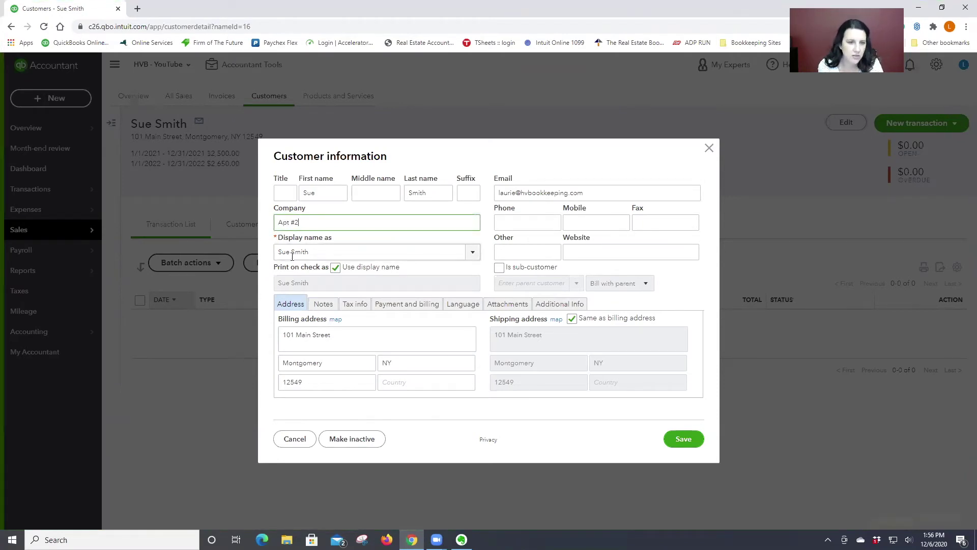
left_click(274, 252)
left_click(293, 252)
type("Apt #2")
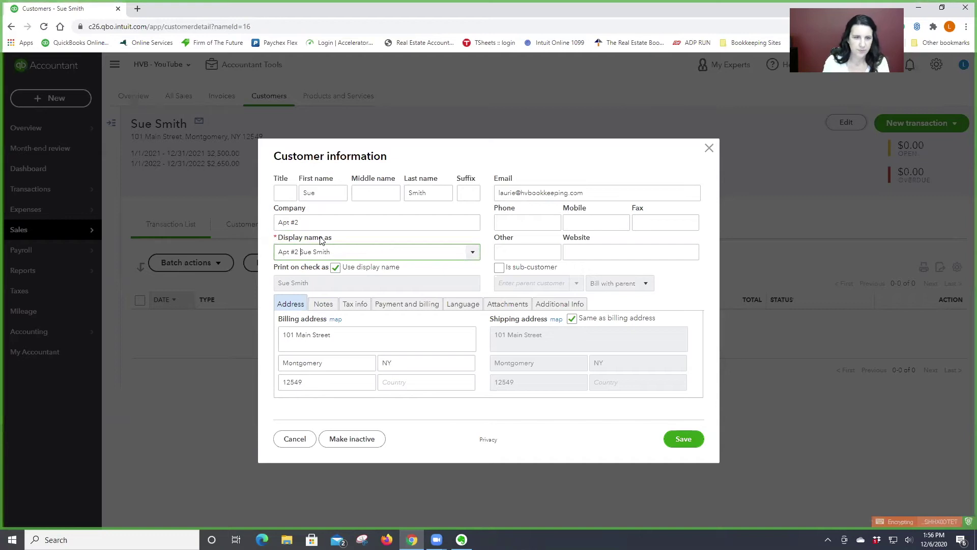
left_click(683, 440)
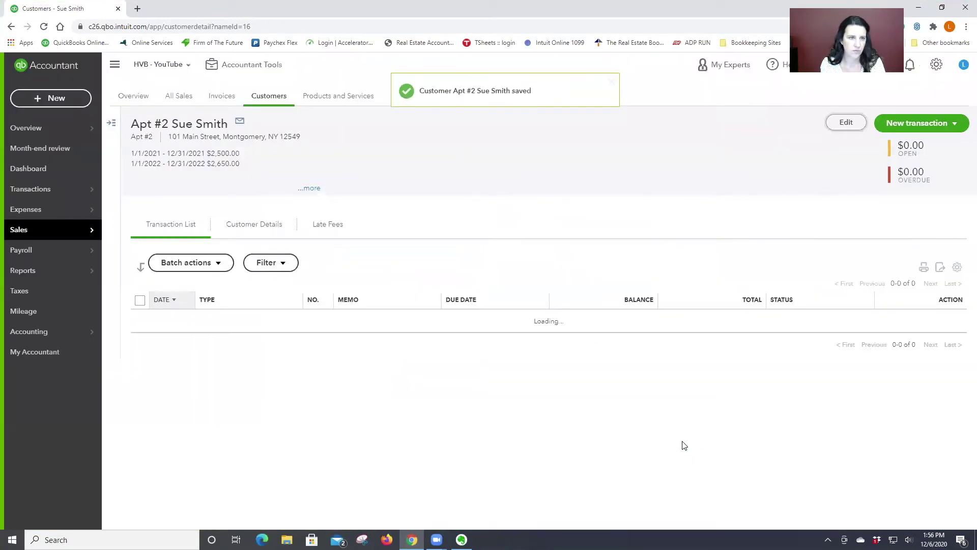
left_click(109, 124)
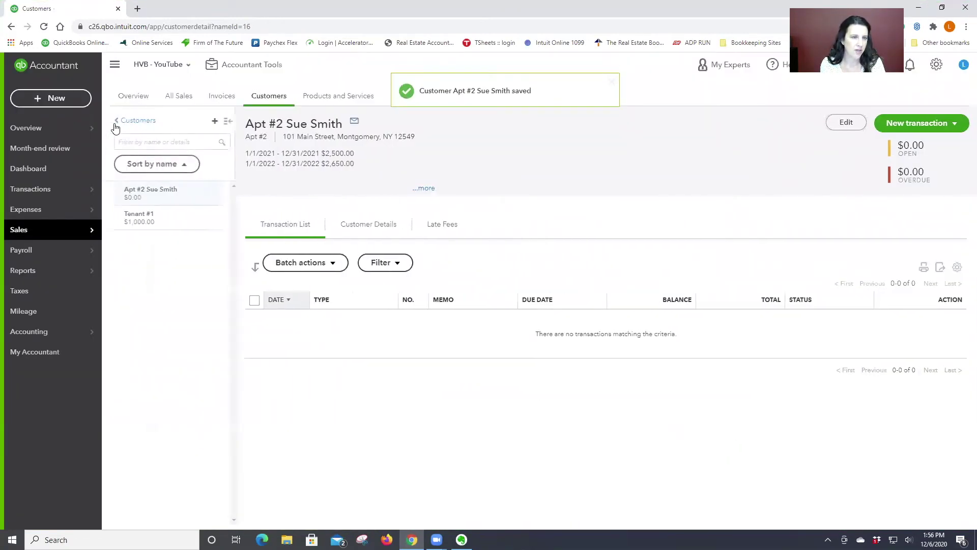
left_click(148, 228)
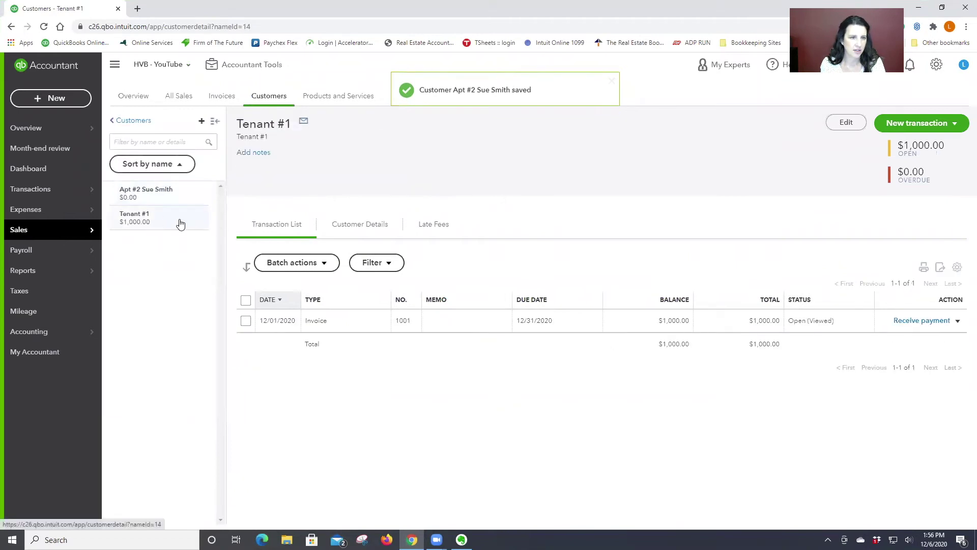
- Rename Tenant #1's company and display name to 'Apt #1 - ' plus the tenant's name, and save
left_click(846, 122)
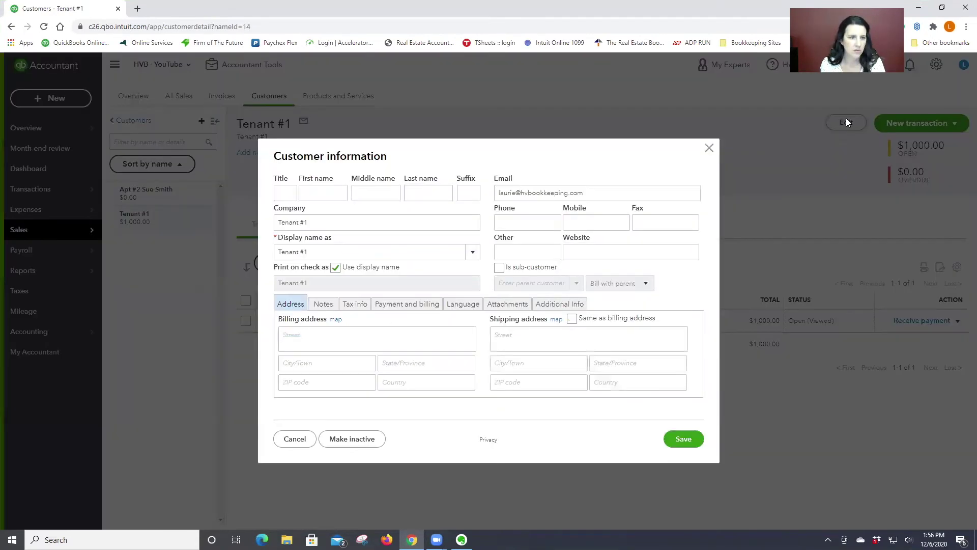
triple_click(313, 220)
type("Apt #1")
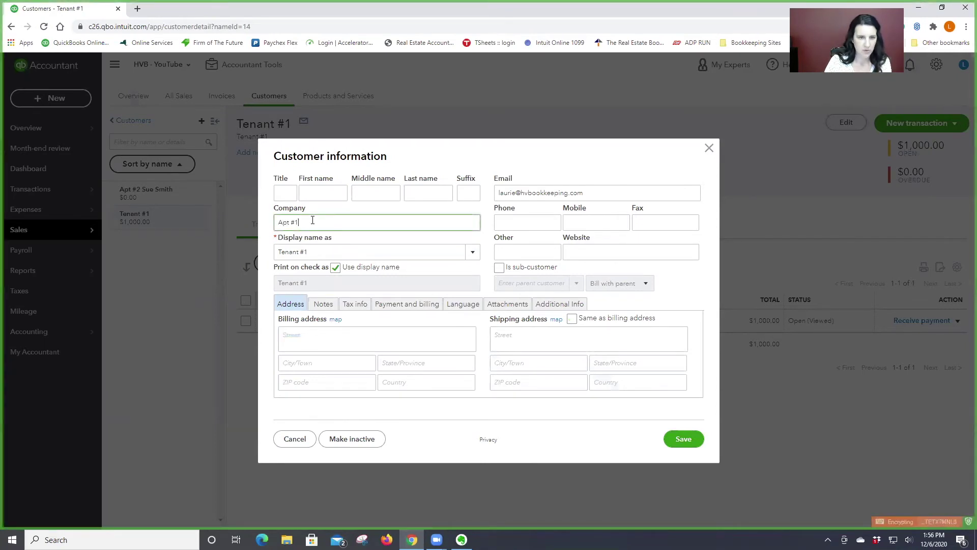
type(" - ")
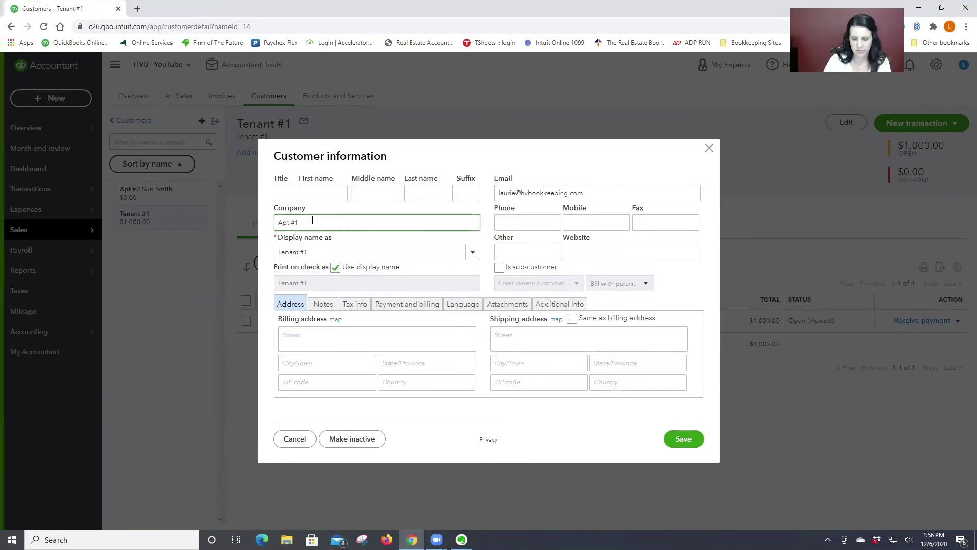
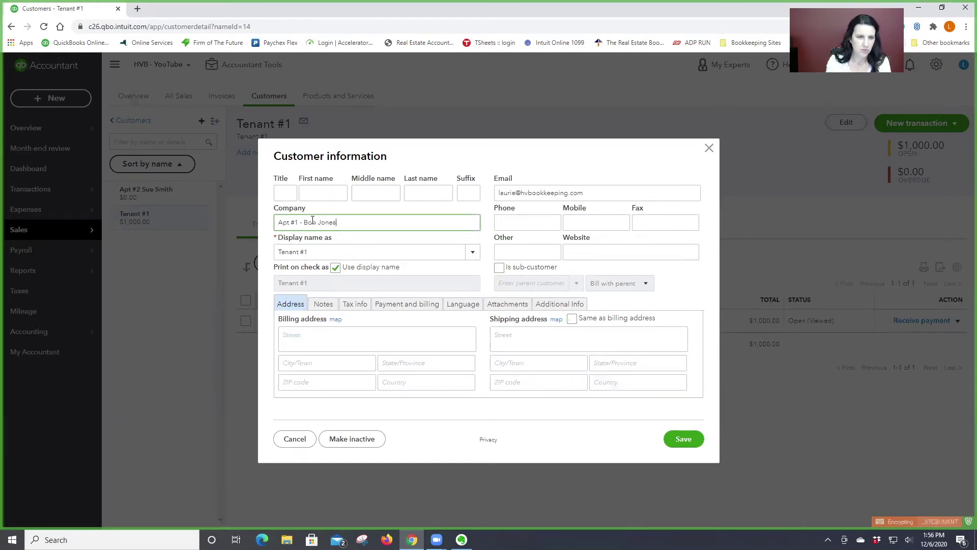
left_click(319, 252)
triple_click(318, 253)
type("Apt #1 ")
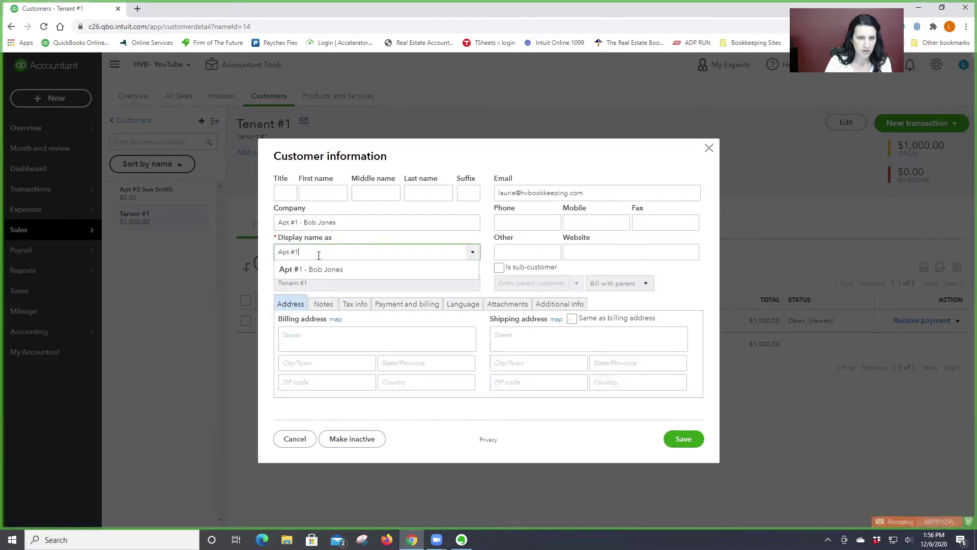
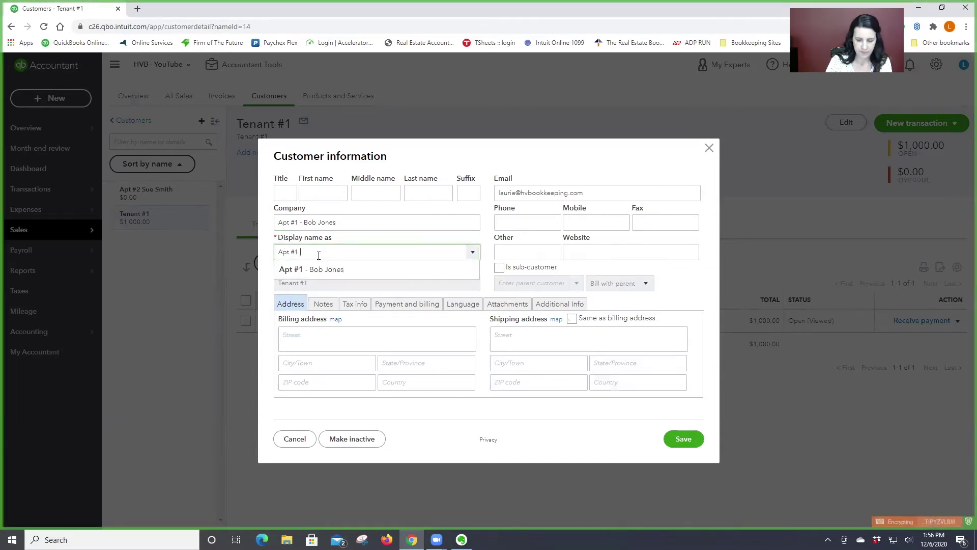
left_click(683, 439)
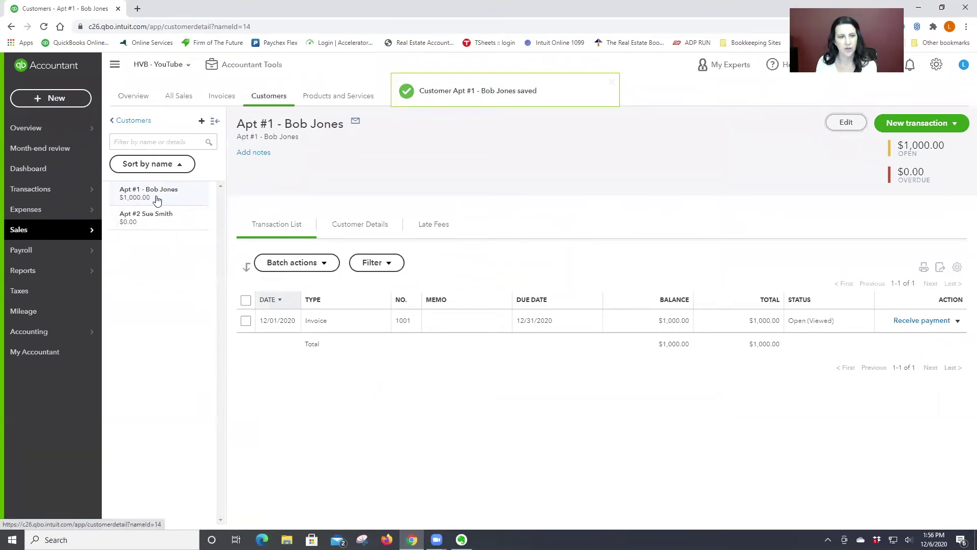
left_click(353, 326)
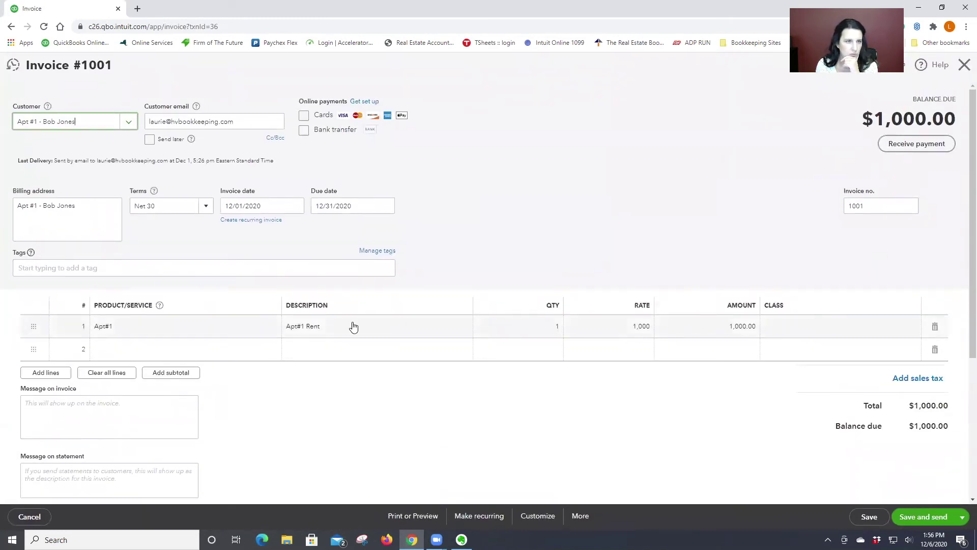
- Save and close invoice 1001
left_click(962, 517)
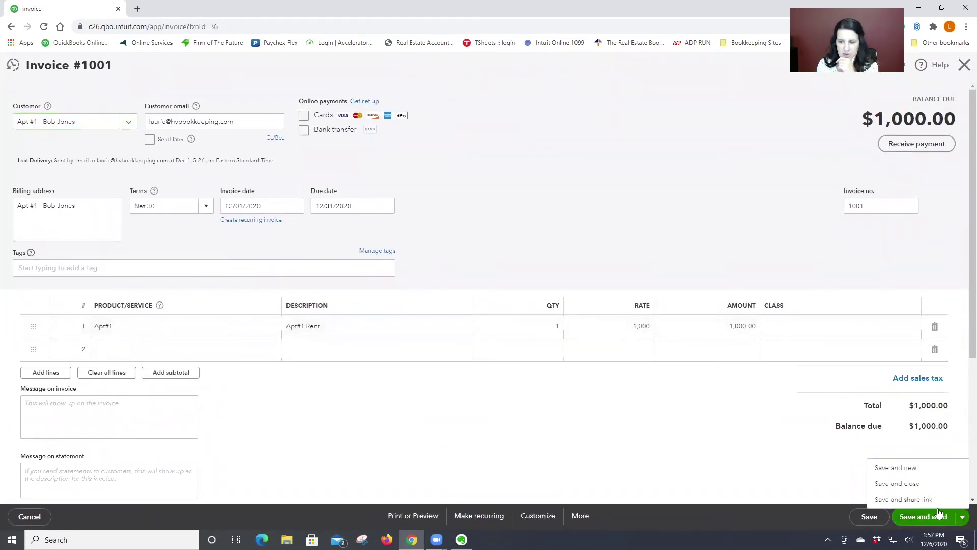
left_click(897, 483)
left_click(590, 310)
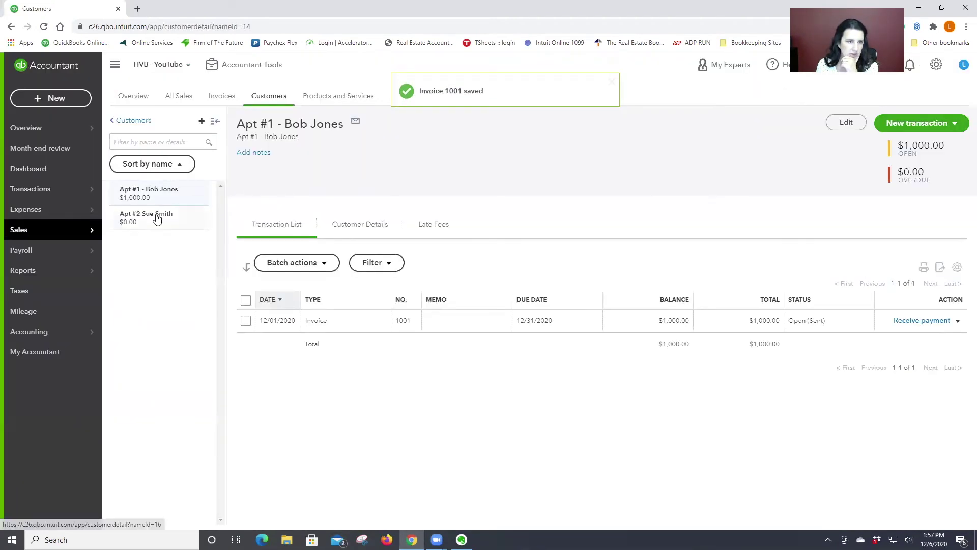
- Create invoice 1002 for $2,500 dated 12/01/2020 from the Apt #2 recurring template
left_click(157, 216)
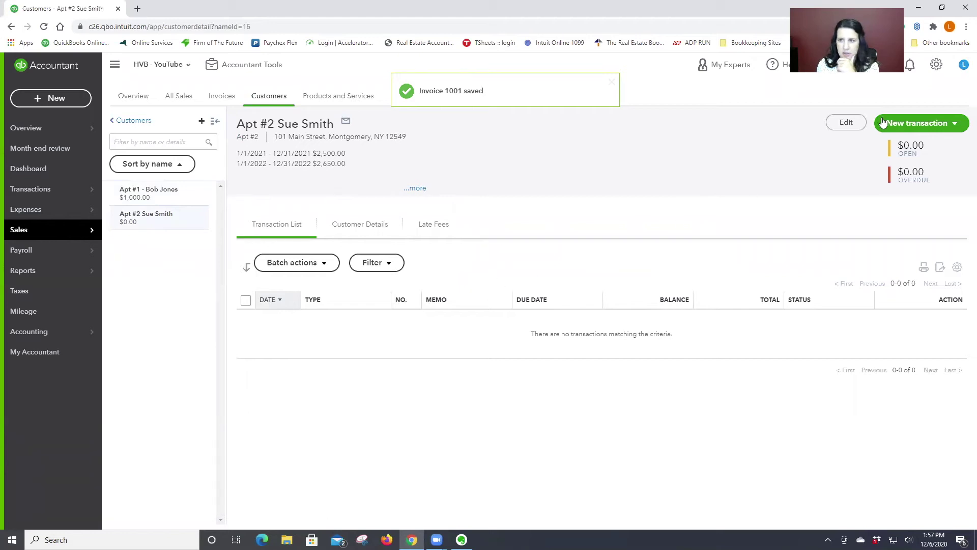
left_click(937, 66)
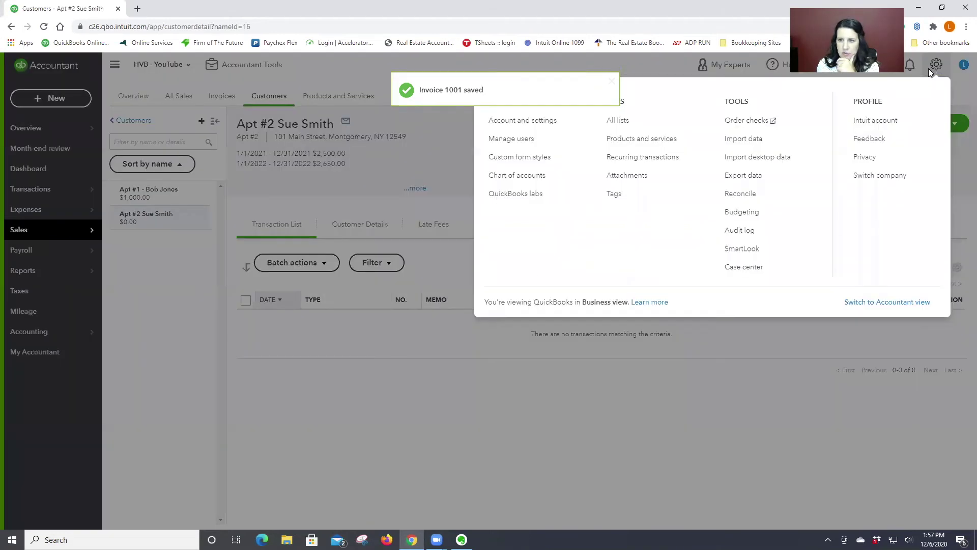
left_click(648, 161)
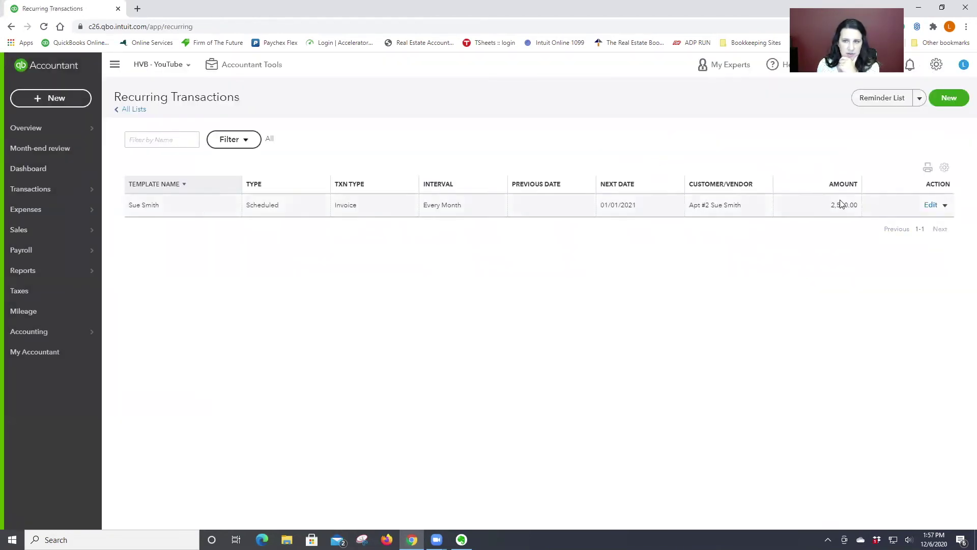
left_click(944, 205)
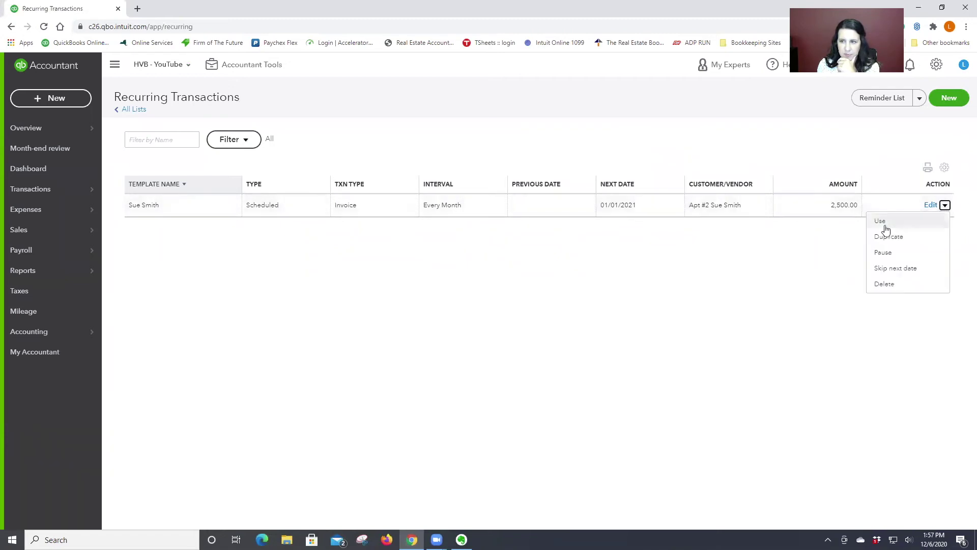
left_click(877, 222)
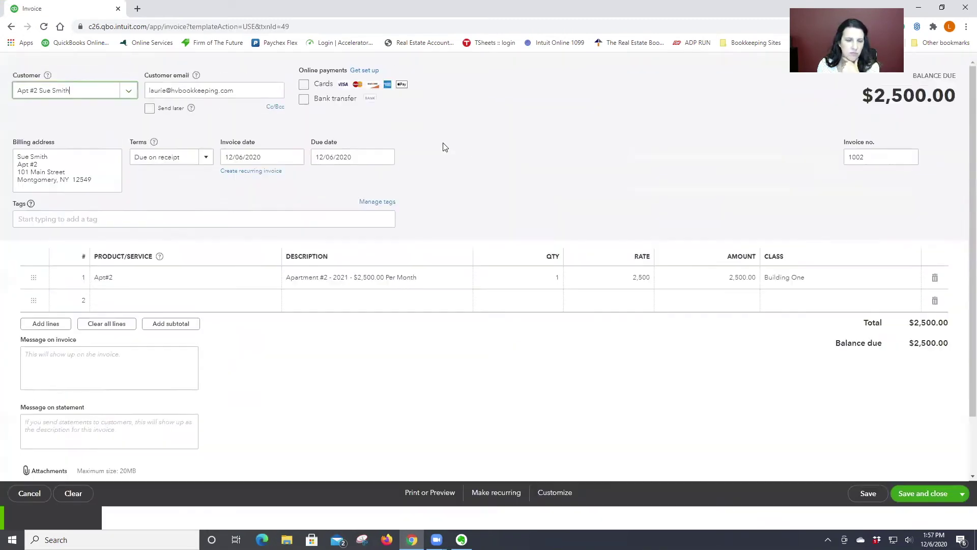
left_click(259, 184)
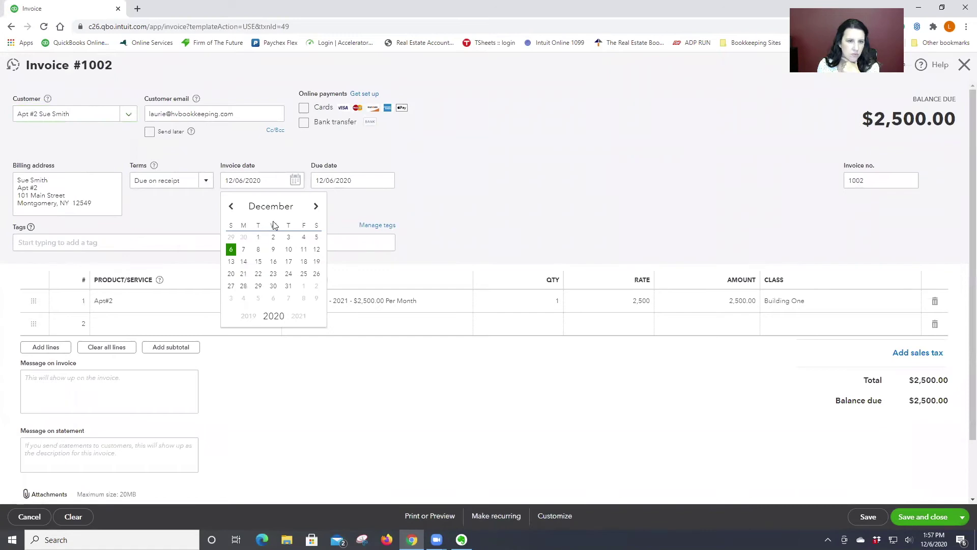
left_click(259, 236)
left_click(939, 519)
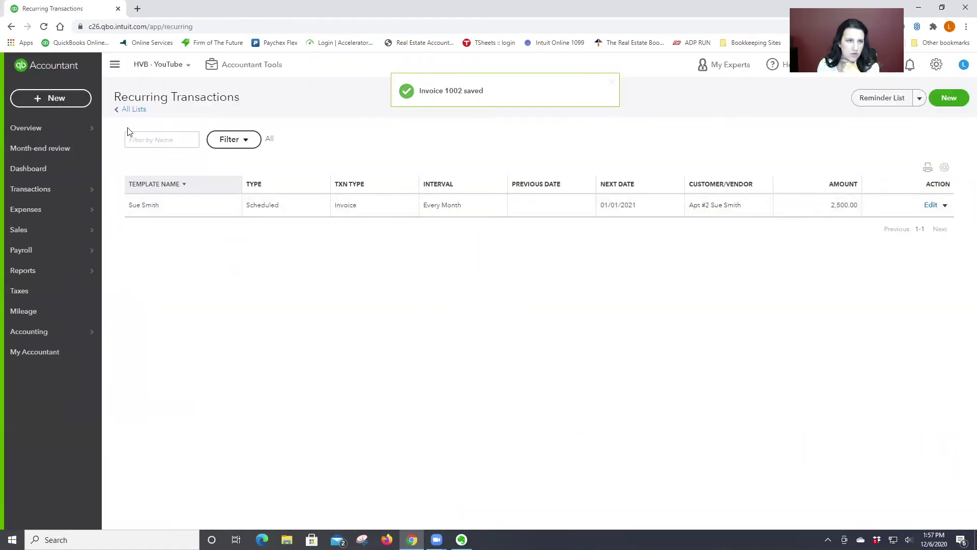
left_click(131, 109)
- Open the Apt #1 customer's page from Sales > Customers and start editing its details
mouse_move(48, 234)
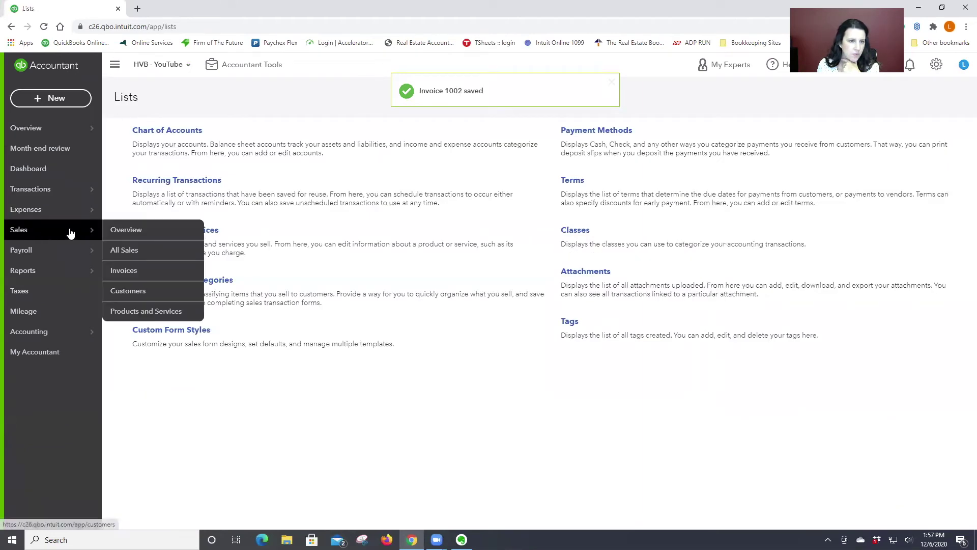
left_click(128, 291)
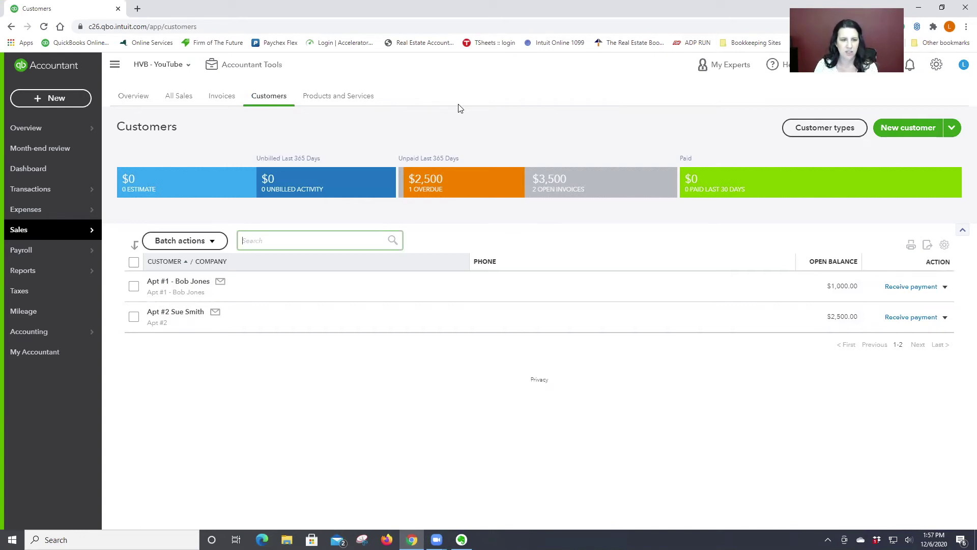
left_click(173, 281)
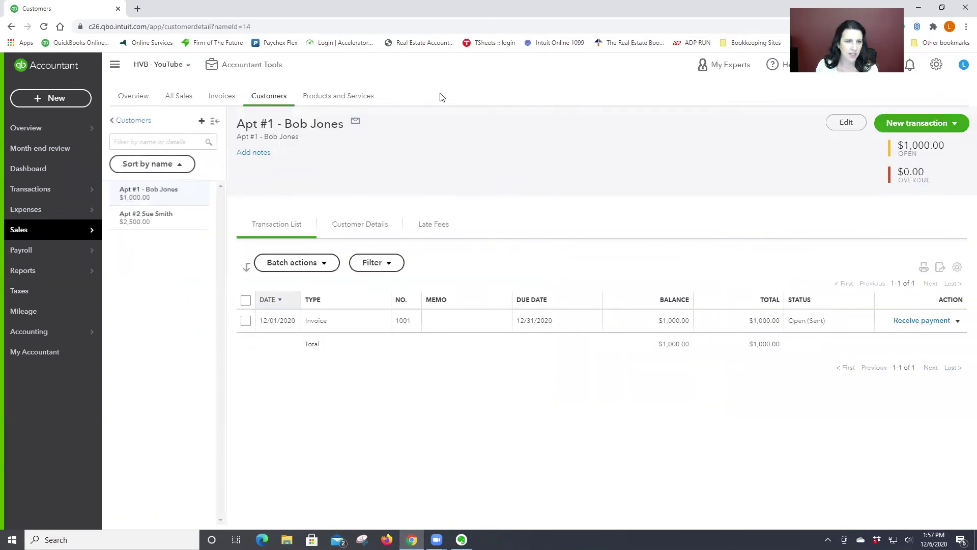
left_click(846, 124)
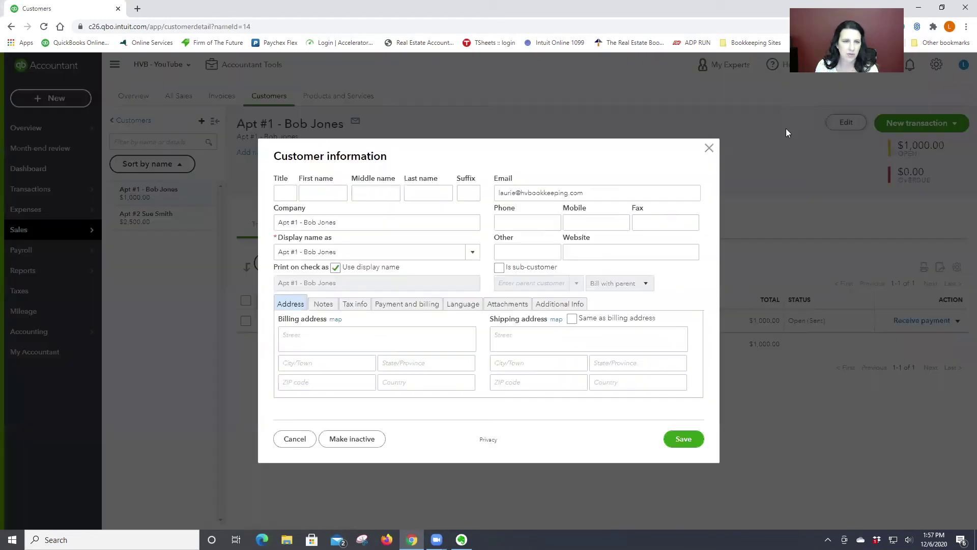
- Append the lease end date 12-31-20 to the Apt #1 display name and save
triple_click(344, 223)
left_click(342, 222)
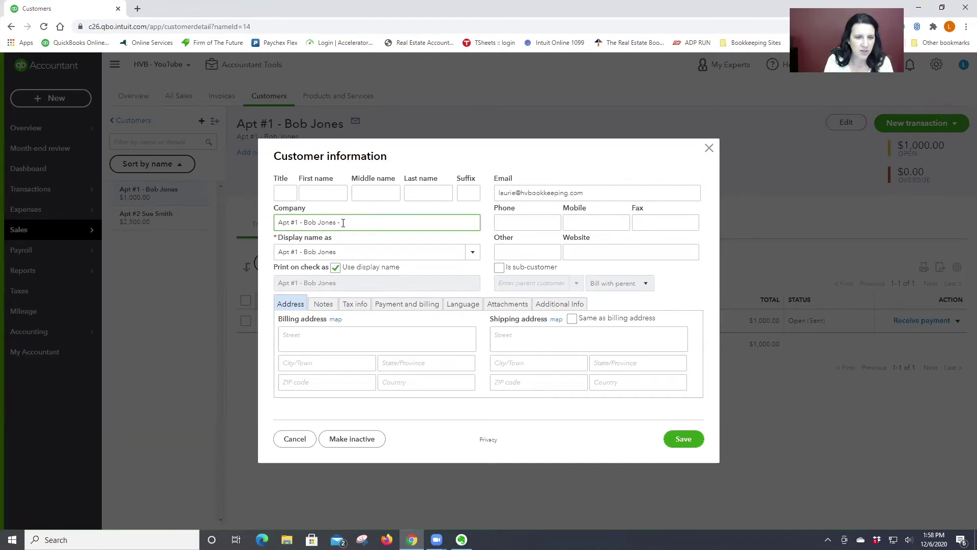
type("-")
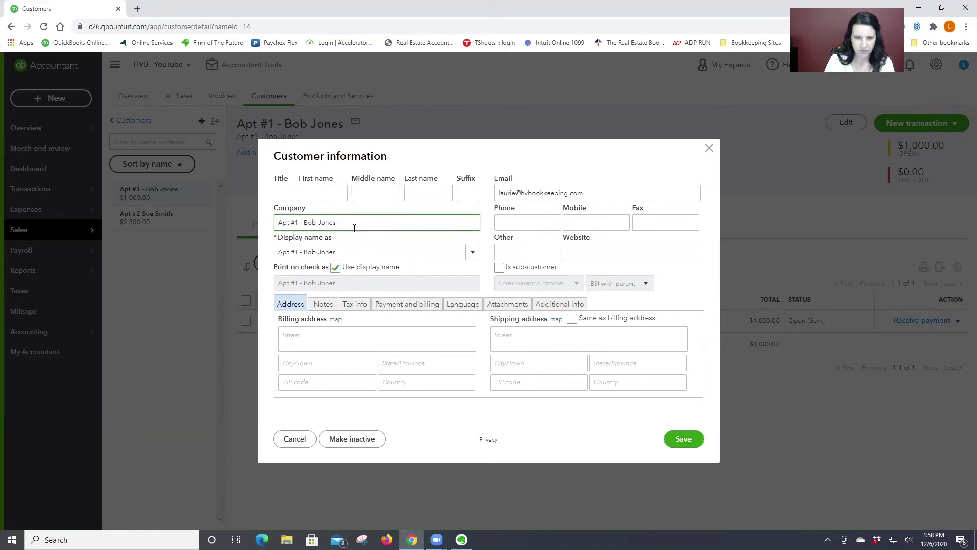
left_click(348, 251)
left_click(346, 252)
left_click(347, 252)
type("12-31-20")
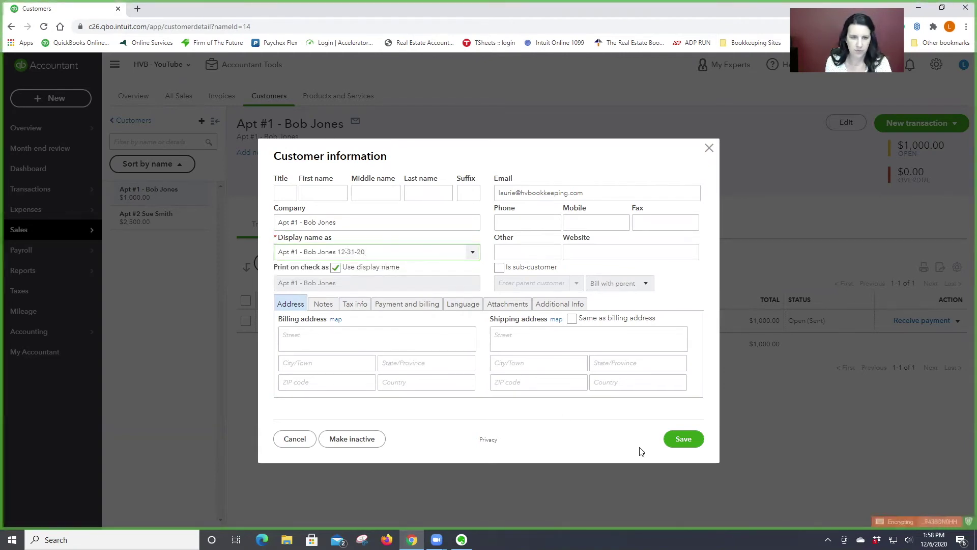
left_click(683, 439)
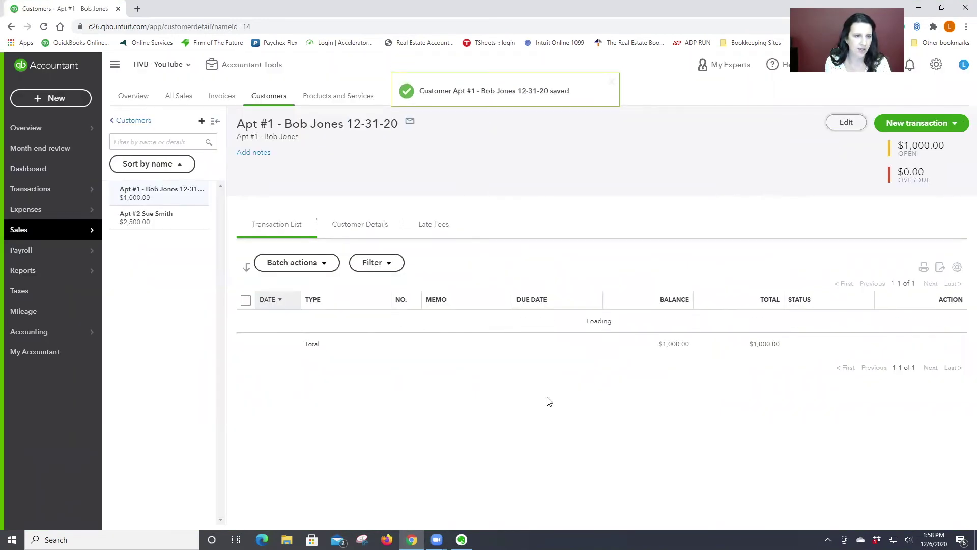
left_click(215, 122)
left_click(112, 126)
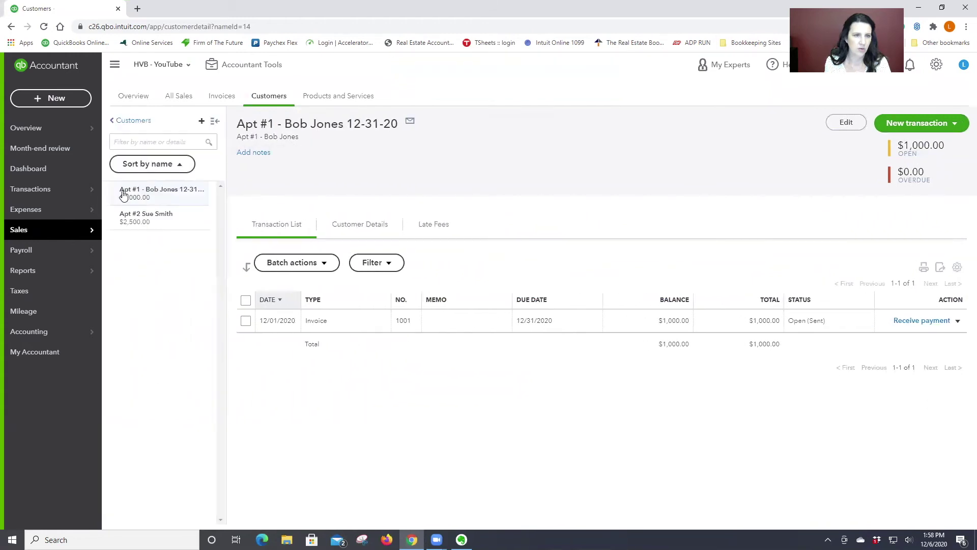
- Append '-12-31-2022' to the Apt #2 tenant's display name and save the customer record
left_click(145, 217)
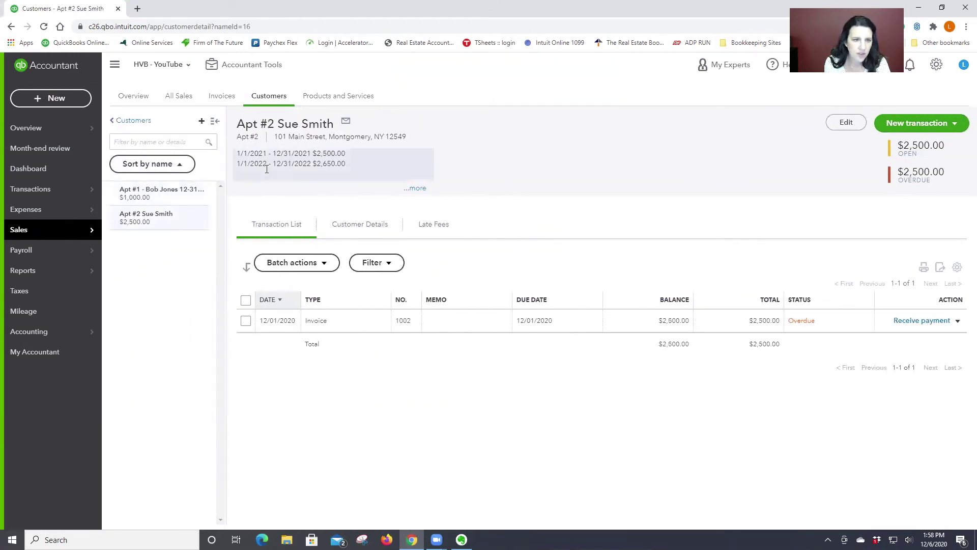
left_click(844, 122)
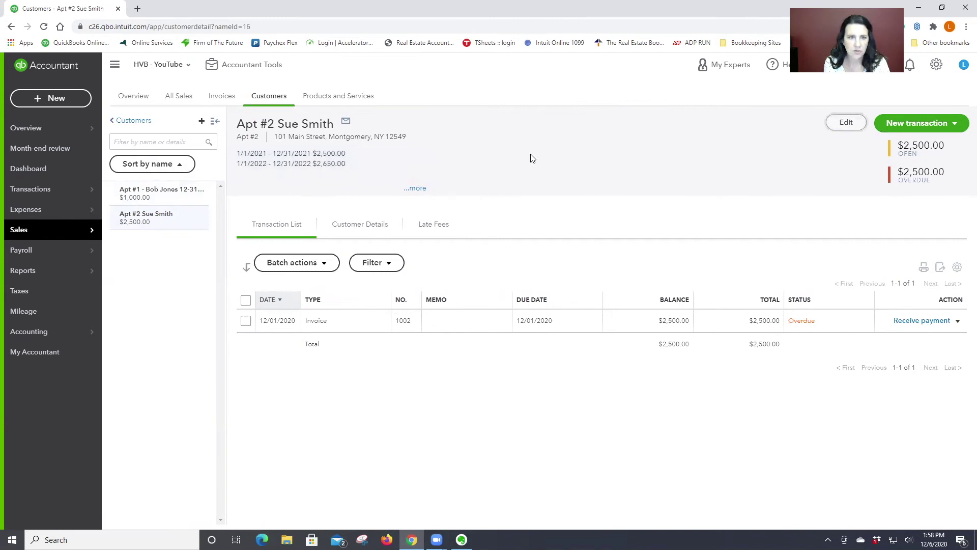
left_click(331, 252)
left_click(331, 252)
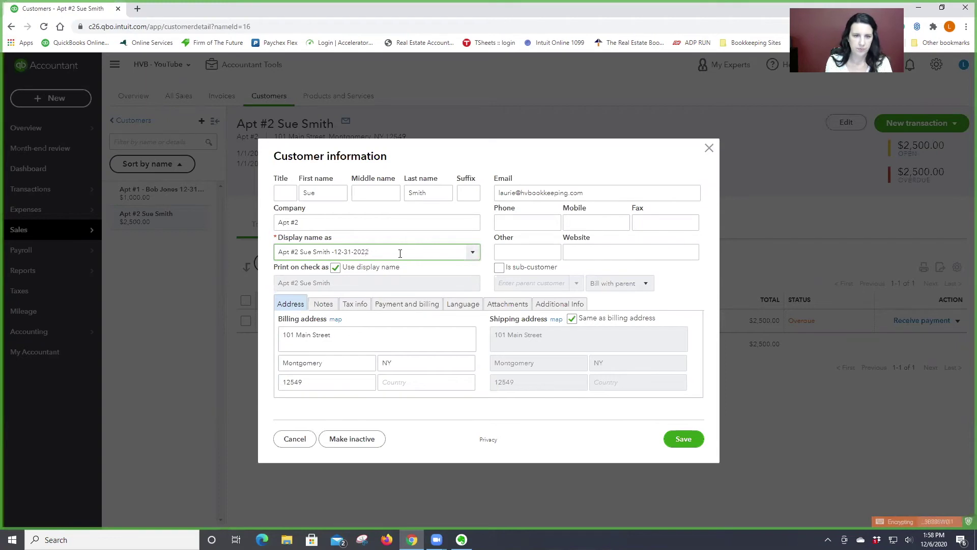
left_click(683, 439)
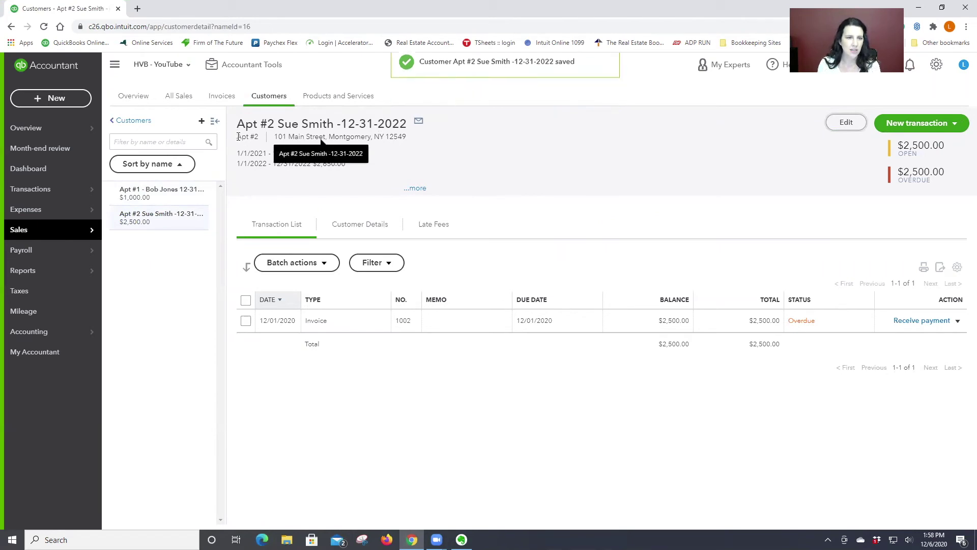
left_click(175, 197)
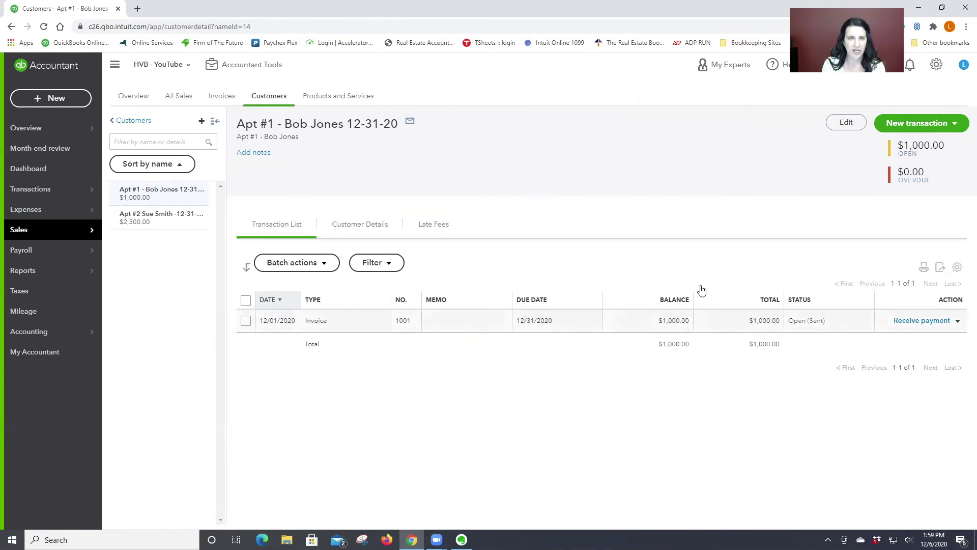
left_click(166, 216)
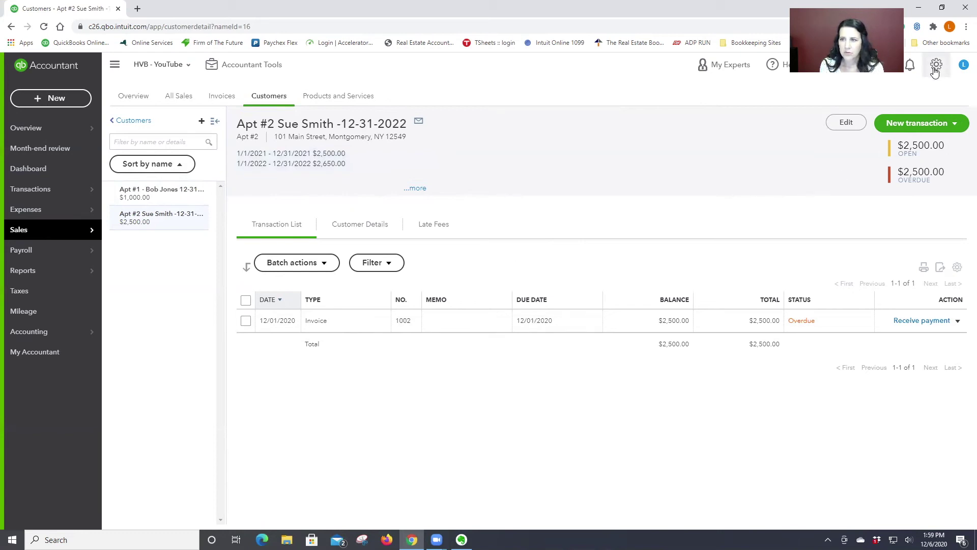
- In the Apt #2 lease notes, correct the first term to run 12/1/2020 to 11/30/2021
left_click(844, 124)
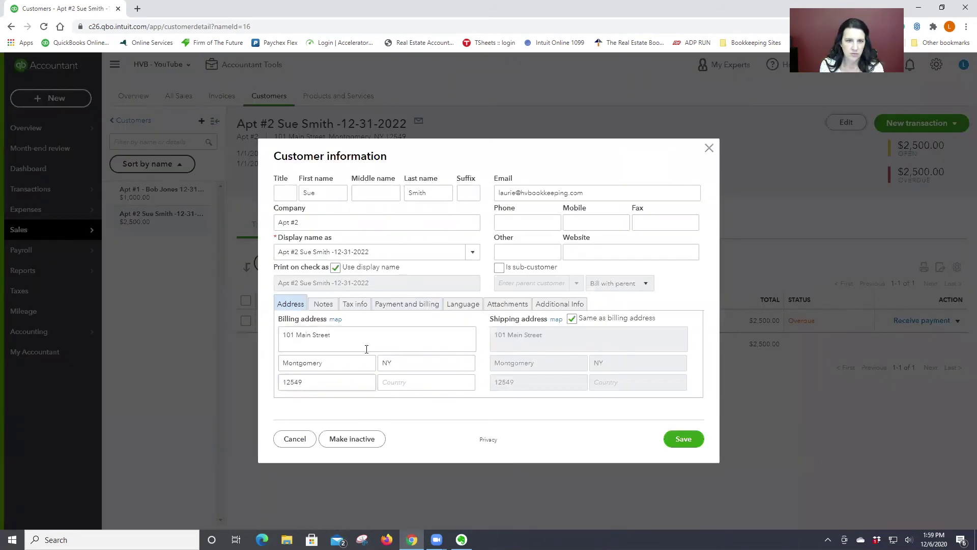
left_click(323, 304)
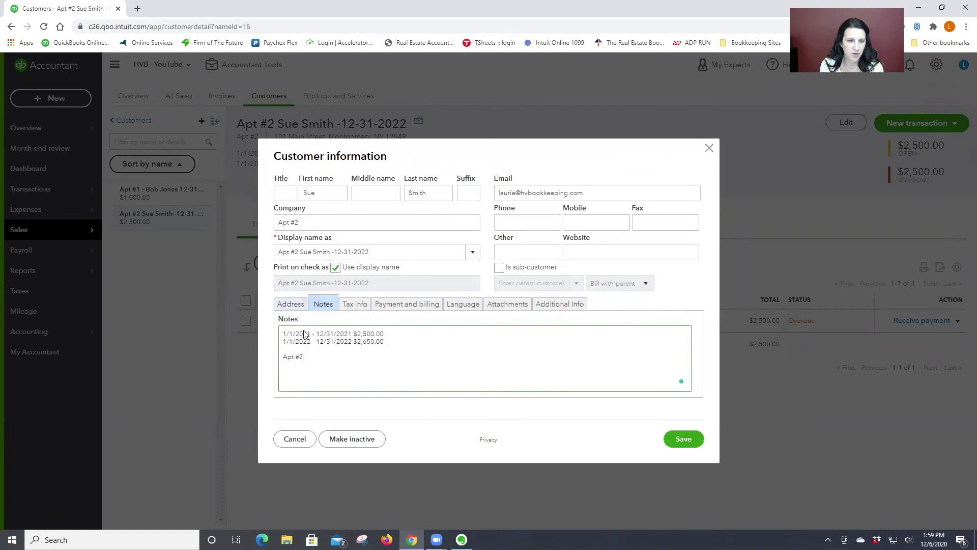
left_click(286, 334)
type("2")
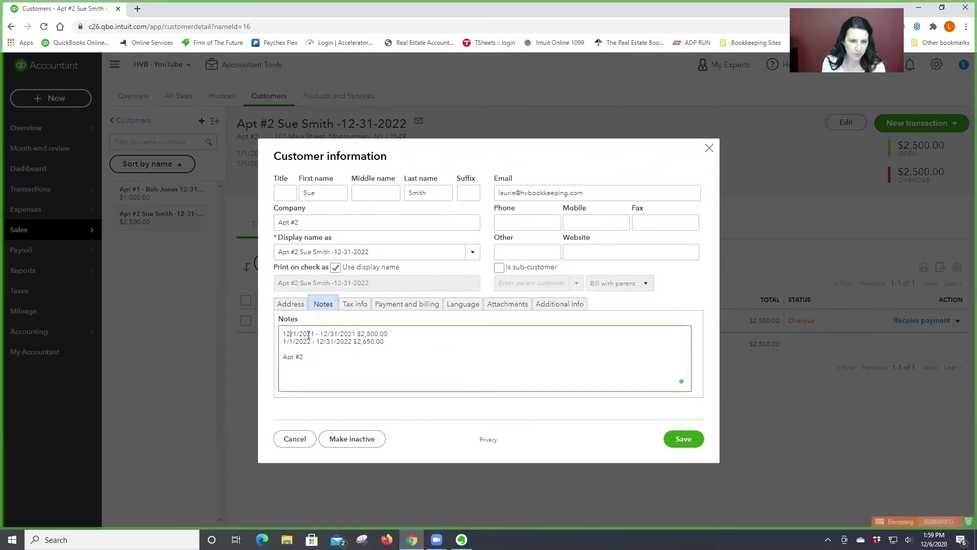
double_click(309, 334)
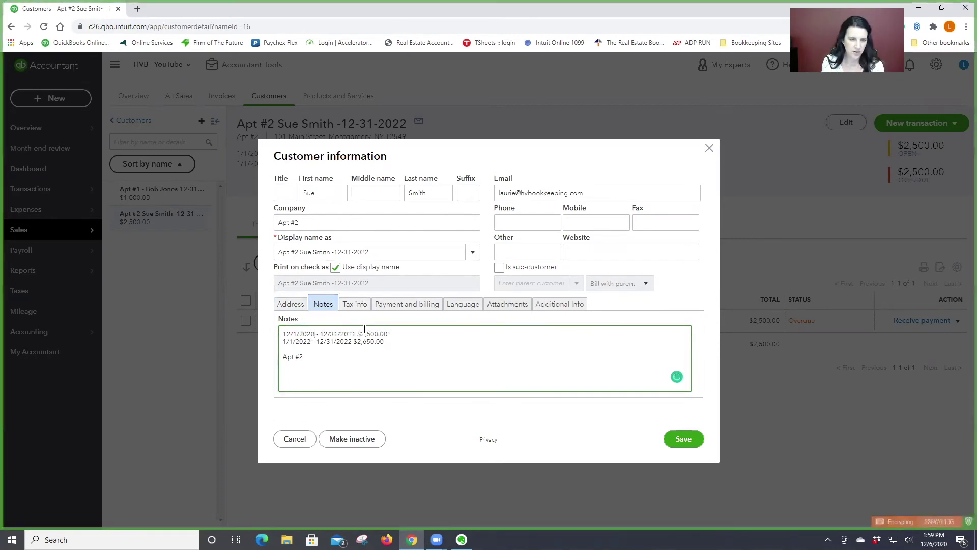
key("Delete")
key("Delete")
key("Delete")
key("Delete")
key("Delete")
key("Delete")
key("Delete")
key("Delete")
key("Delete")
key("Delete")
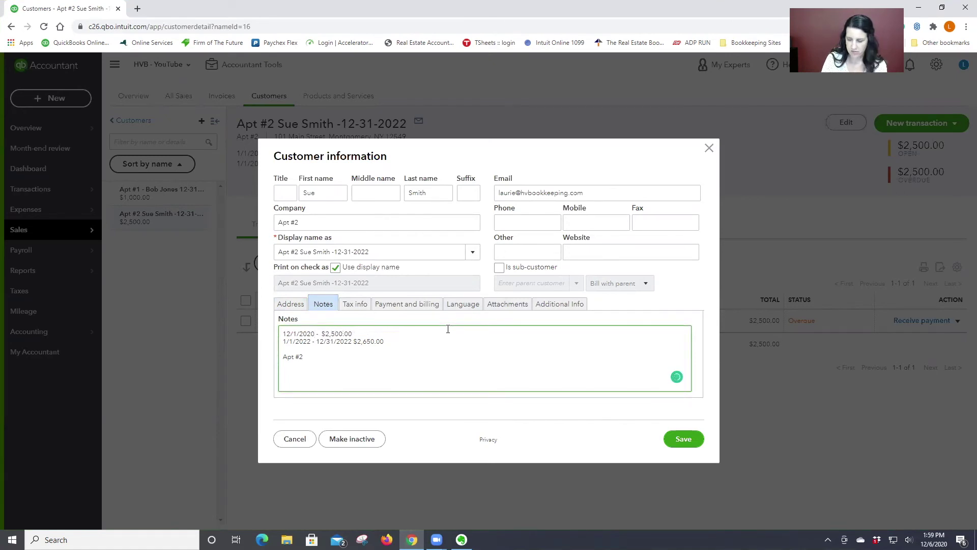
type("11/30/")
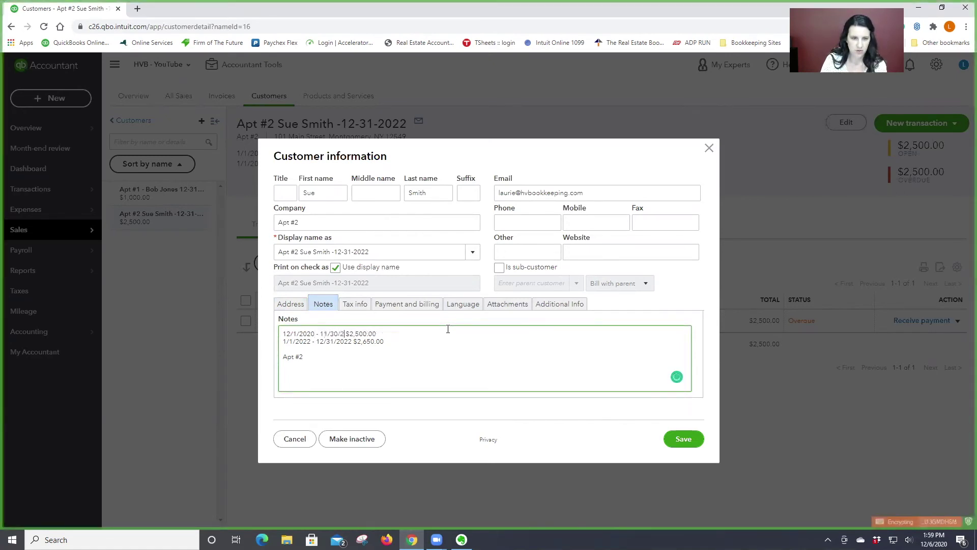
type("21")
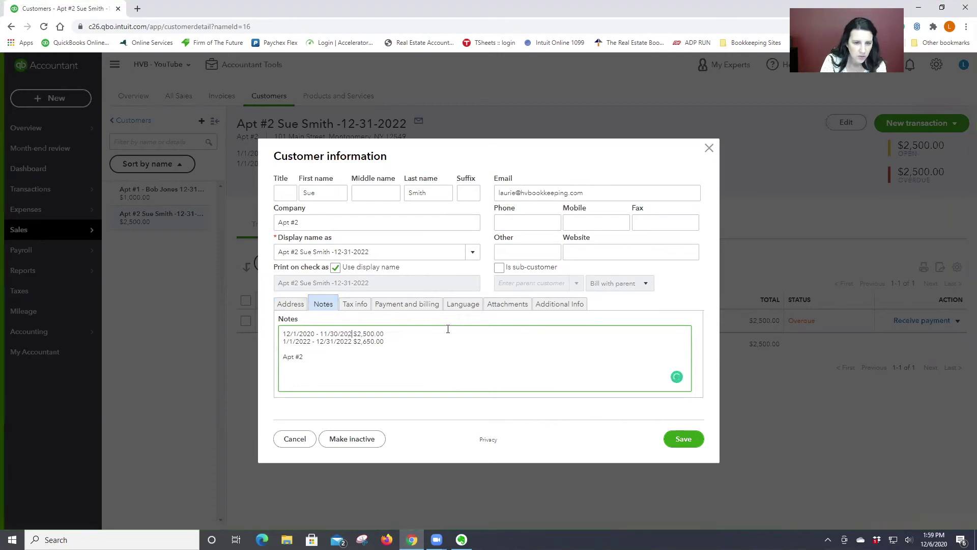
- Correct the second term to start 12/1/2021 and end November 30, then save the notes
left_click(284, 340)
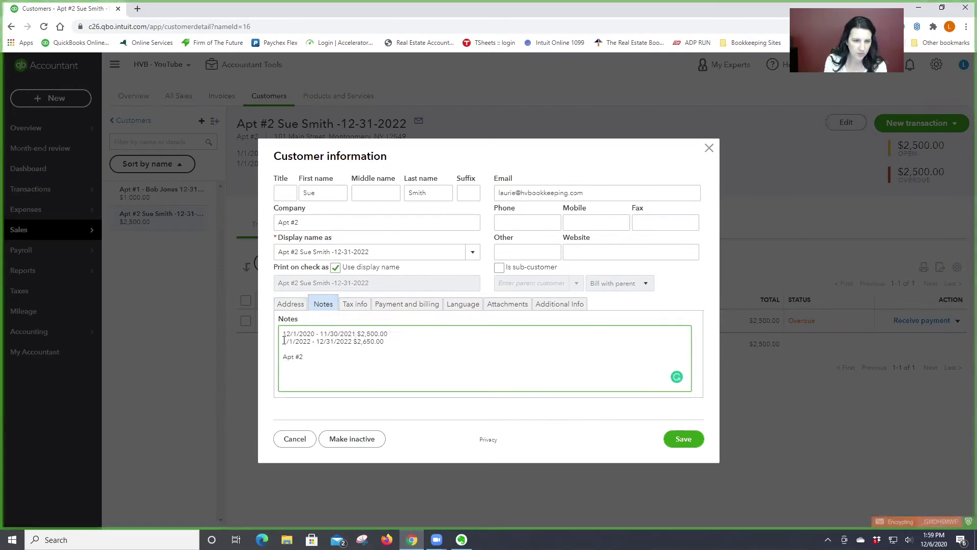
type("2")
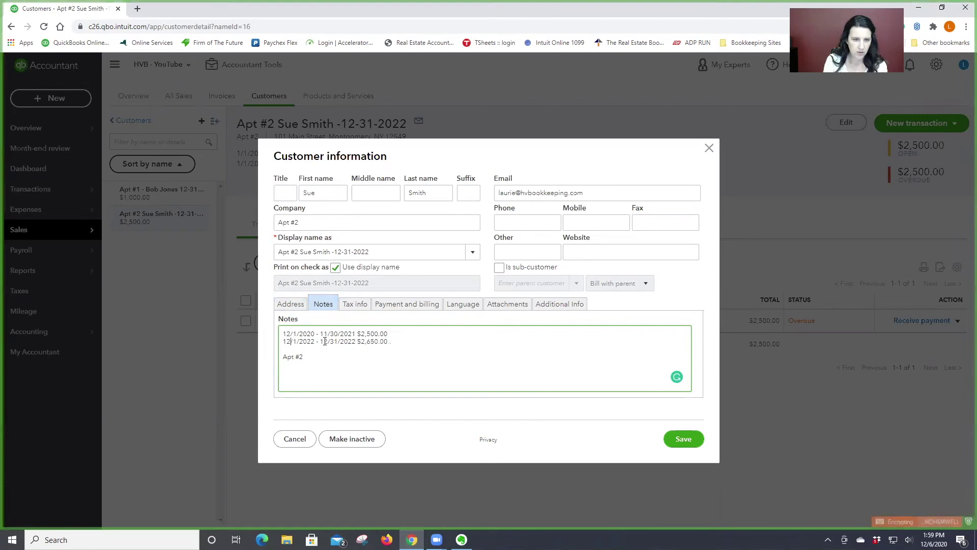
left_click(307, 340)
key("Delete")
type("1")
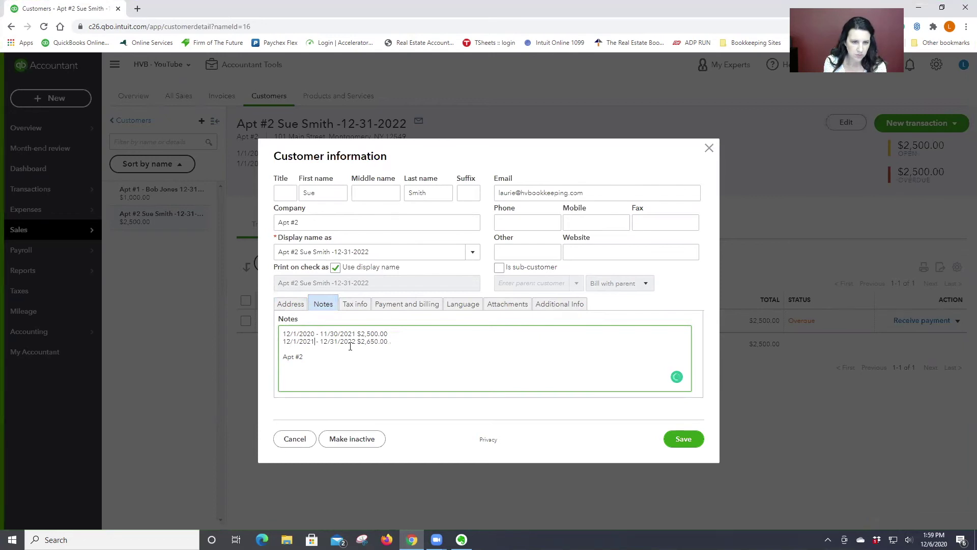
key("BackSpace")
type("1")
left_click(335, 342)
key("Delete")
type("0")
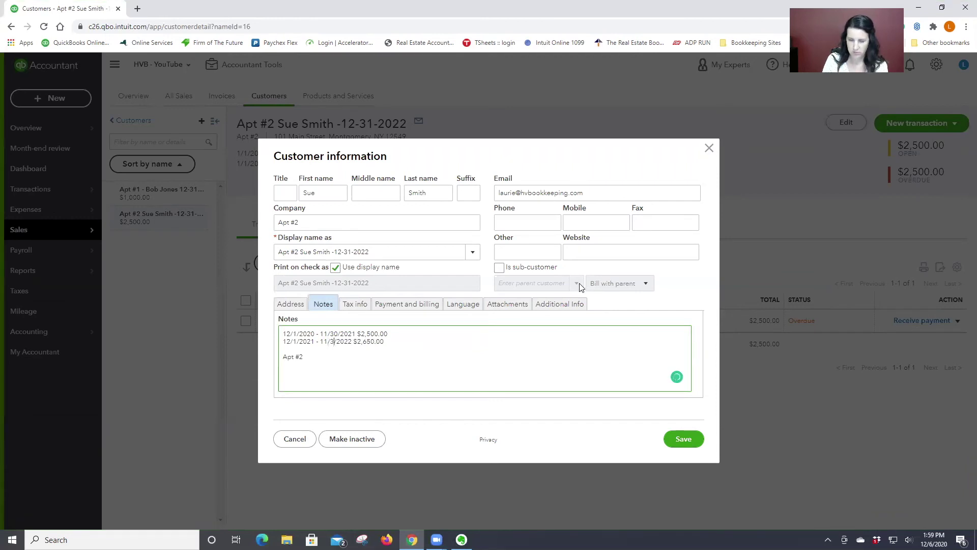
left_click(352, 342)
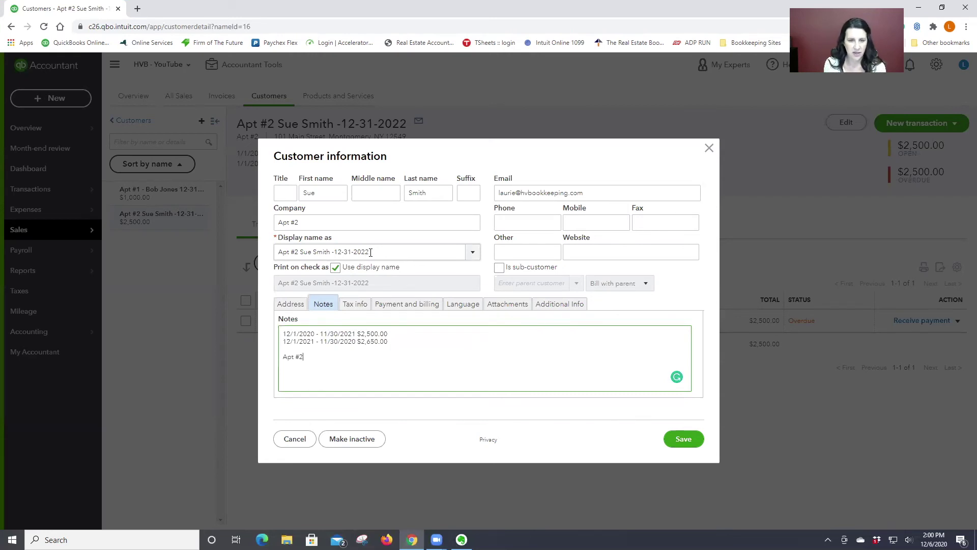
left_click(682, 440)
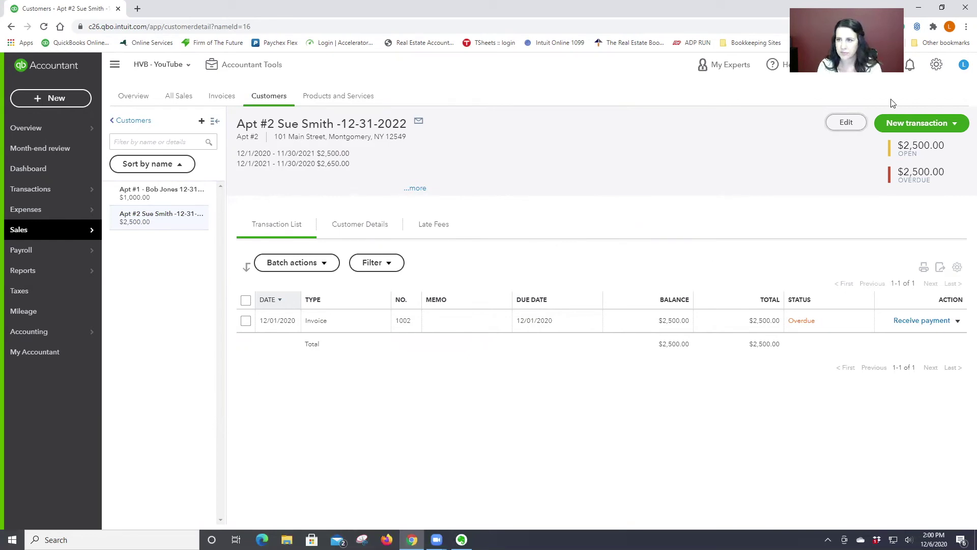
- In Recurring Transactions, set the Apt #2 monthly invoice template to 11 occurrences and save it
left_click(936, 65)
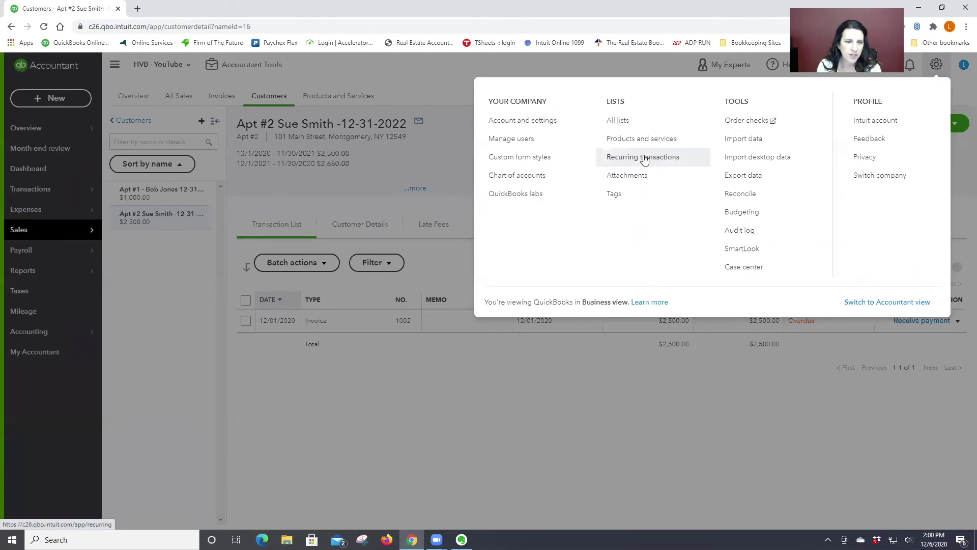
left_click(643, 158)
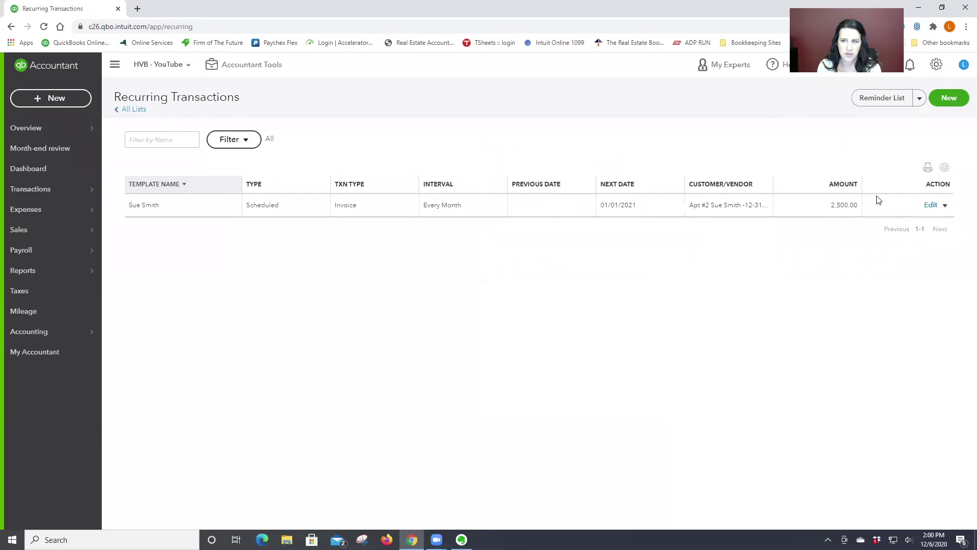
left_click(944, 205)
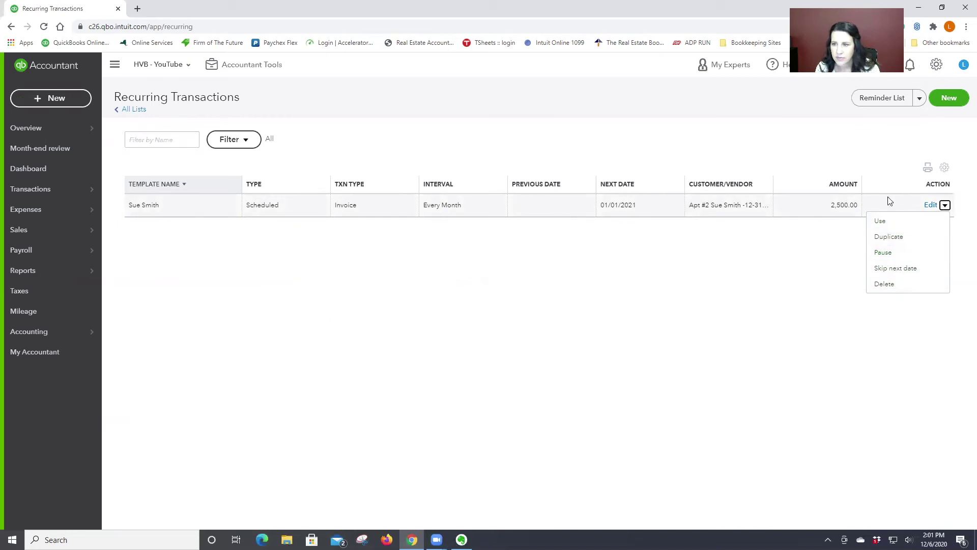
left_click(931, 204)
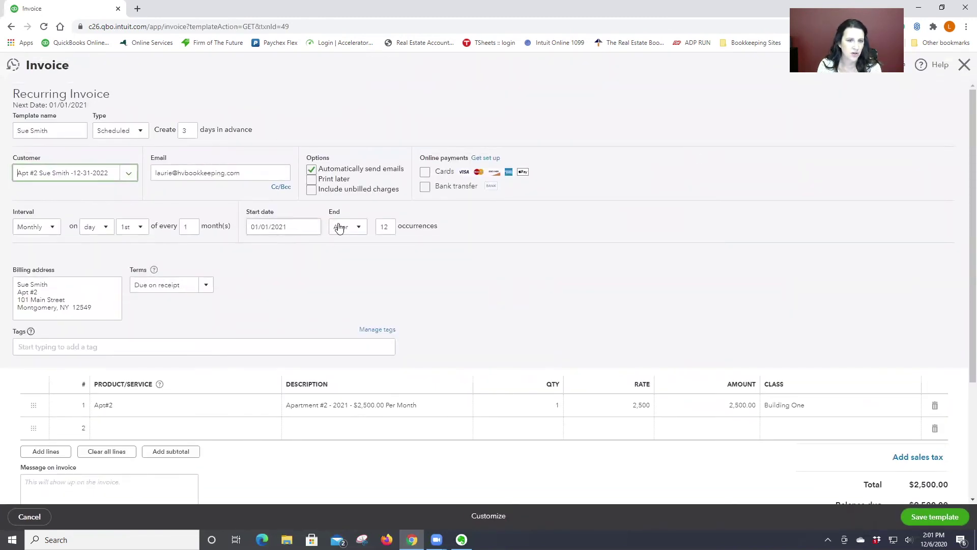
double_click(389, 225)
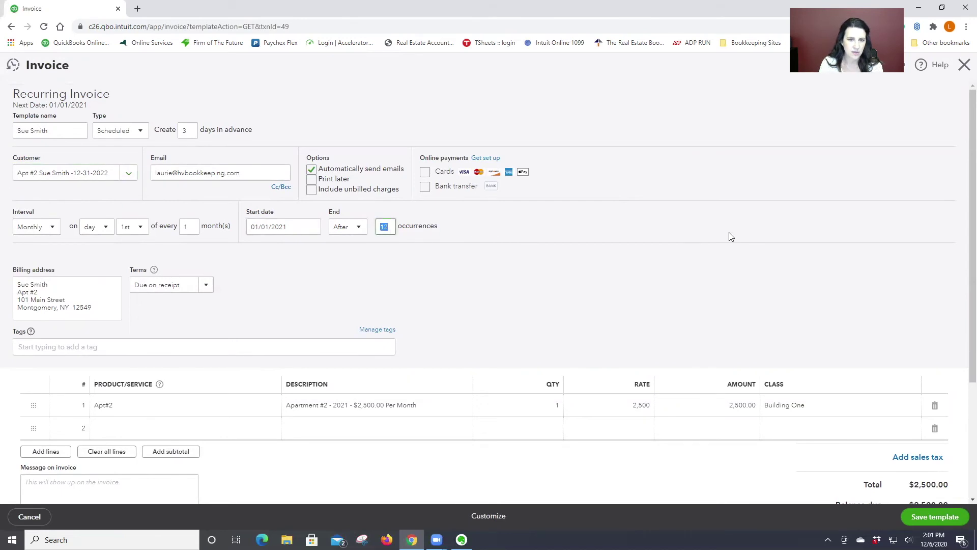
type("11")
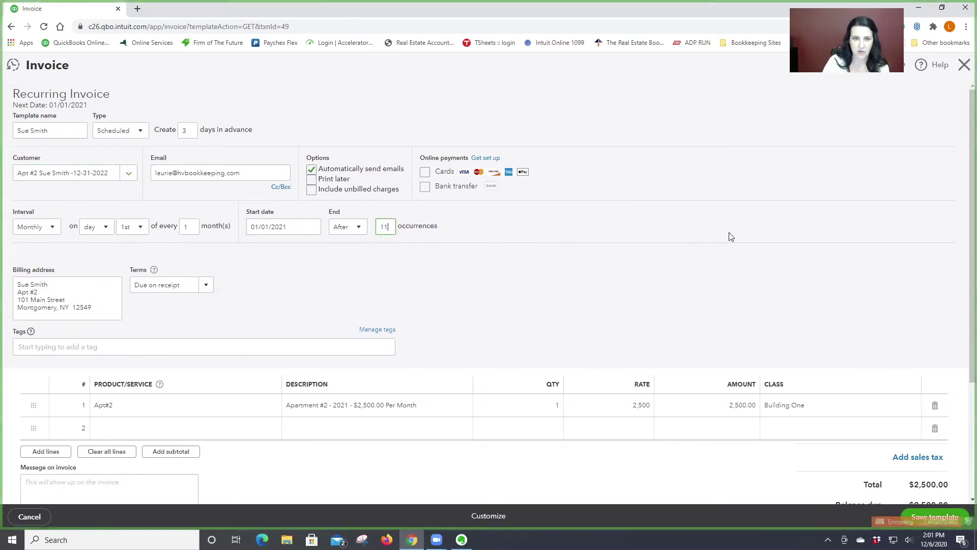
scroll(747, 220, "down", 1)
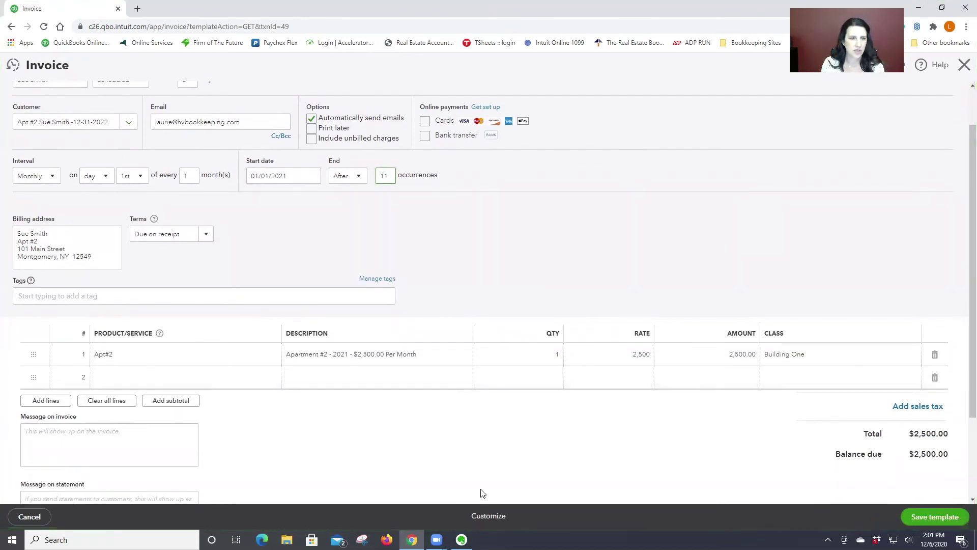
left_click(938, 517)
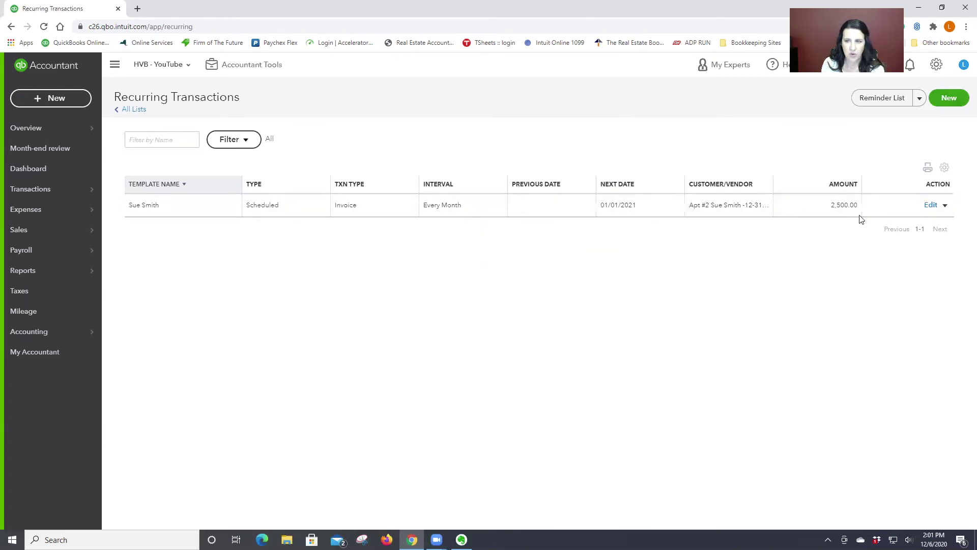
- Cancel the new recurring template and dismiss the settings menu
left_click(946, 98)
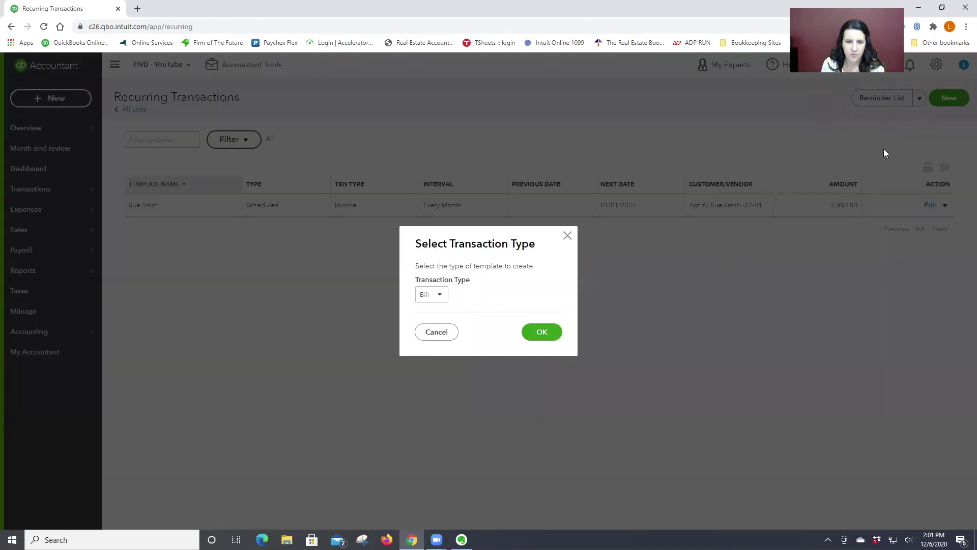
left_click(440, 333)
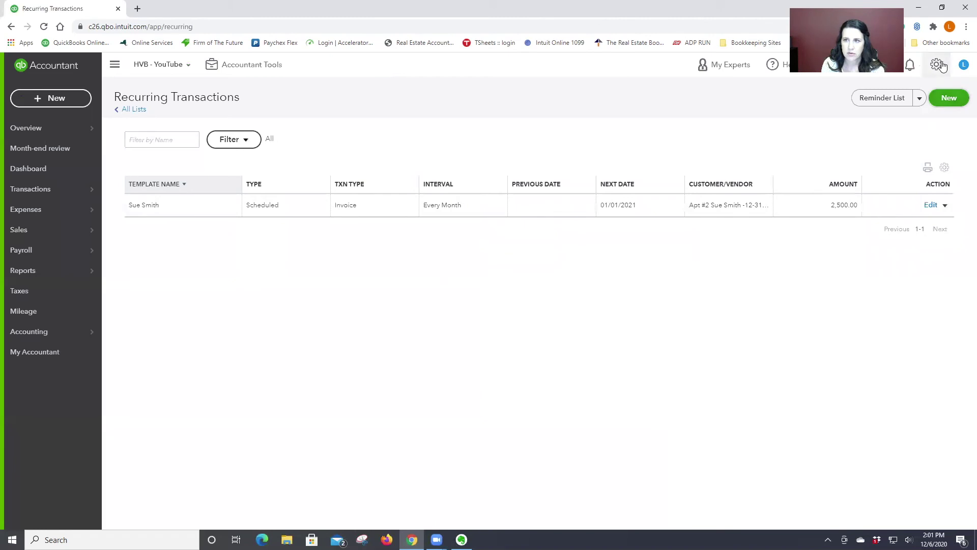
left_click(936, 65)
left_click(383, 129)
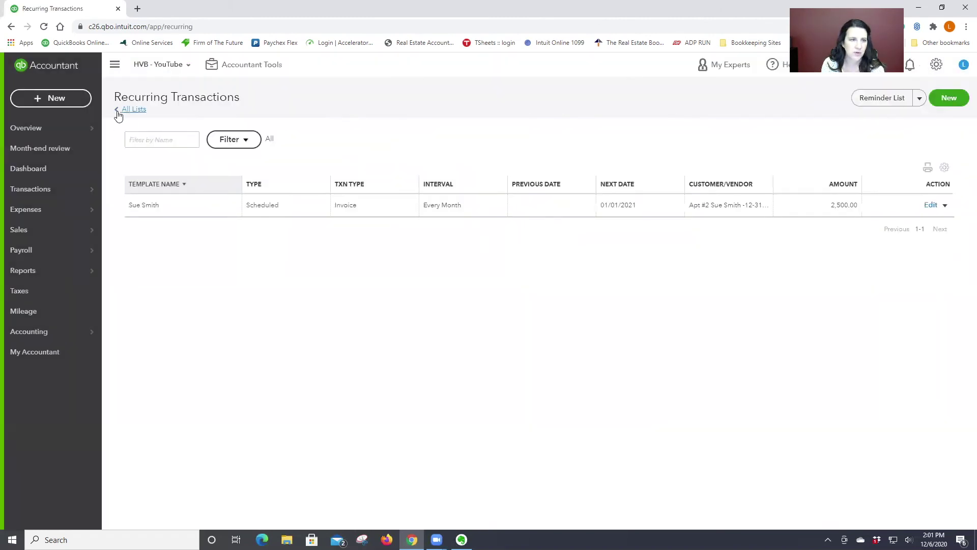
- From the customer list, start a new invoice for the Apt #2 tenant
mouse_move(44, 232)
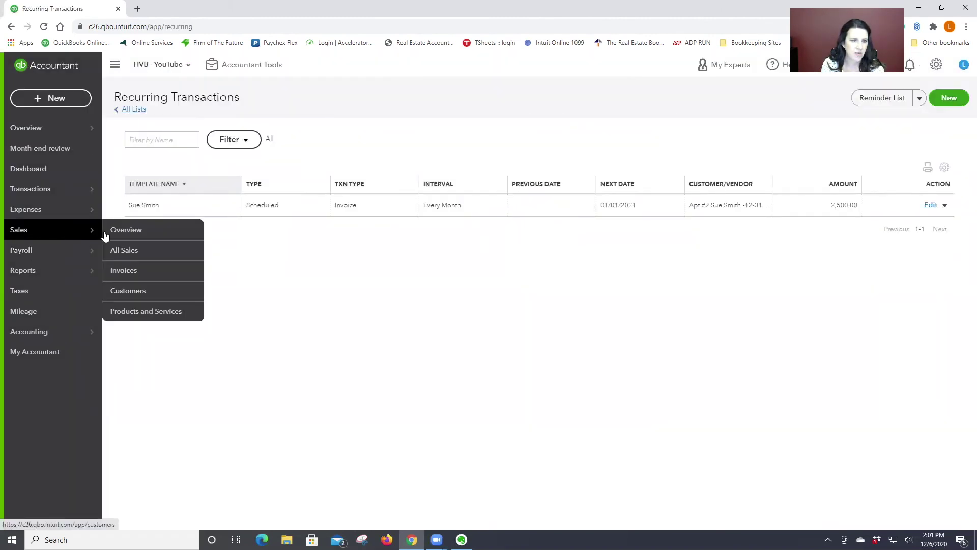
left_click(143, 274)
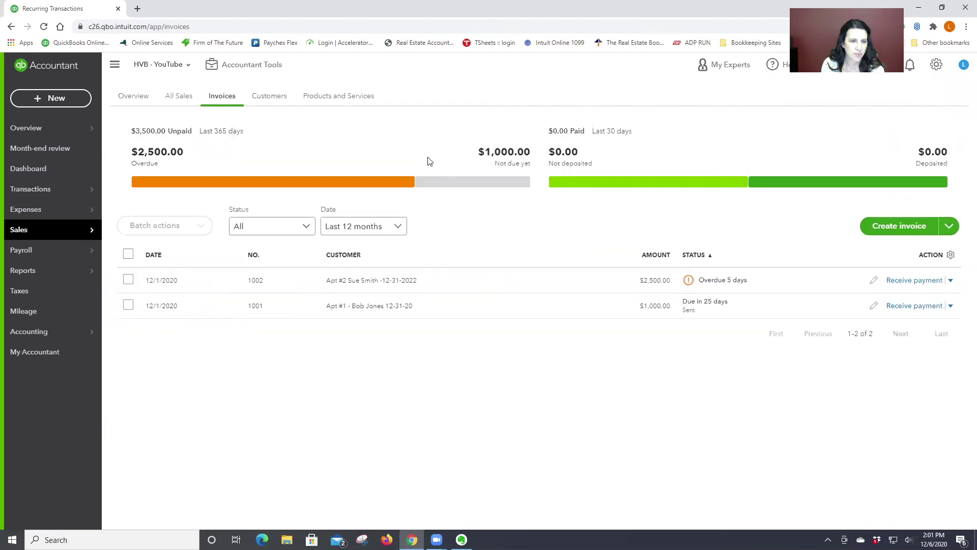
left_click(271, 99)
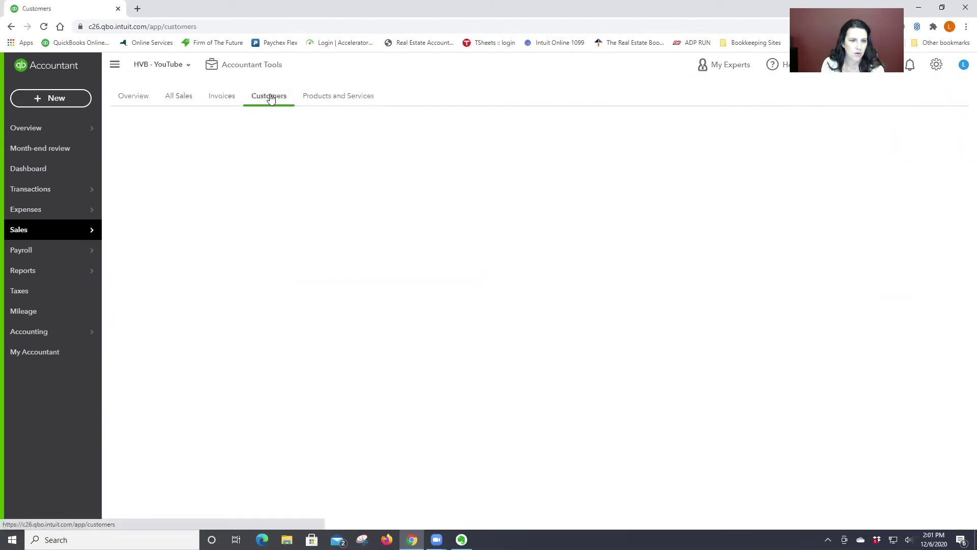
left_click(198, 313)
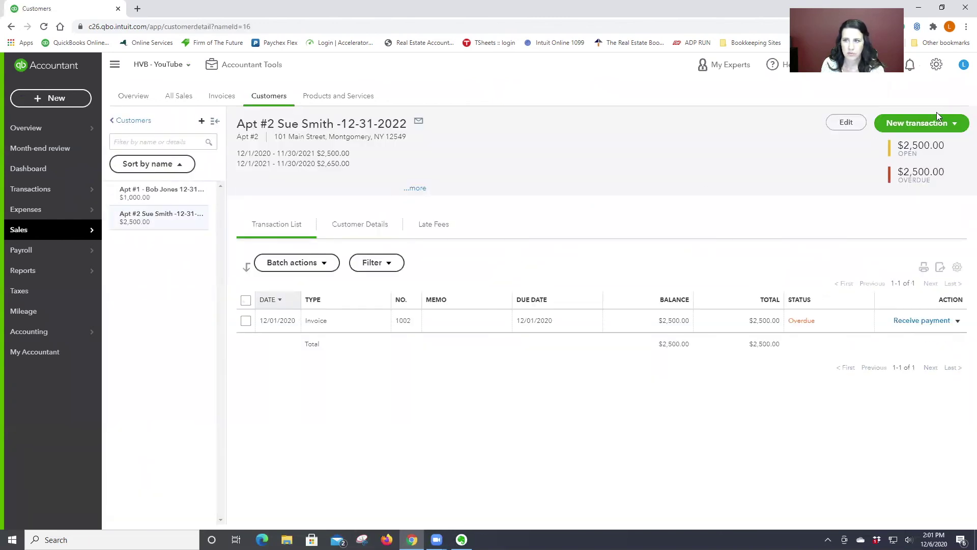
left_click(908, 124)
left_click(900, 145)
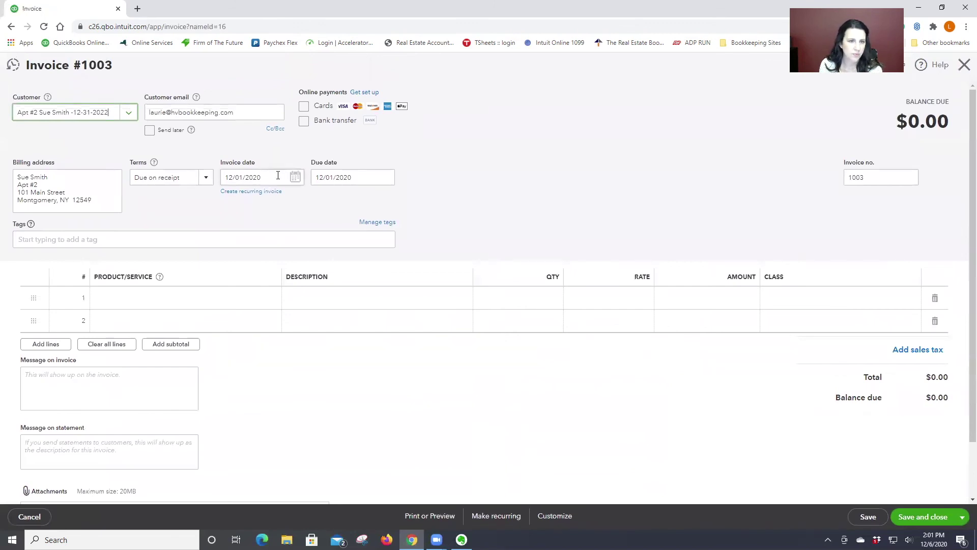
- Set the invoice date to 12/01/2021
left_click(271, 178)
type("12/01/2021")
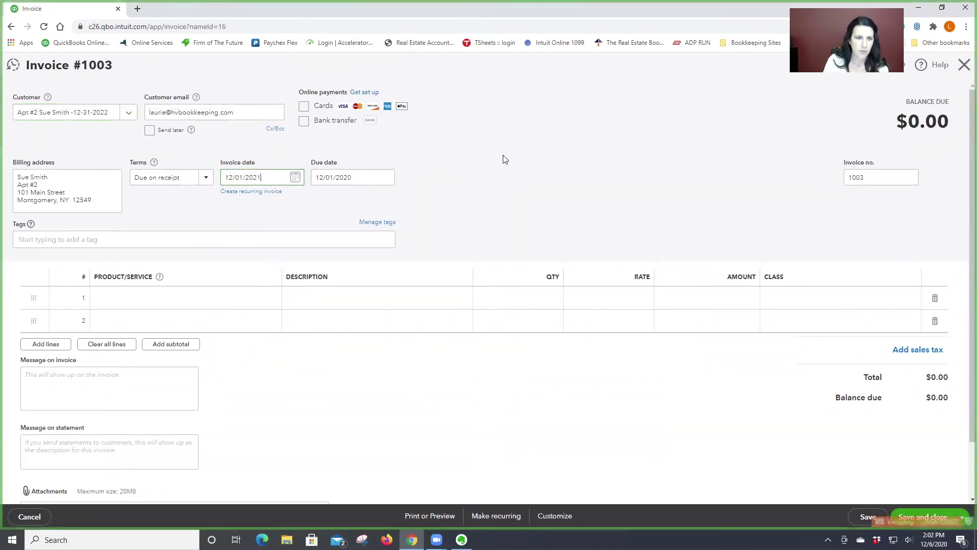
left_click(344, 304)
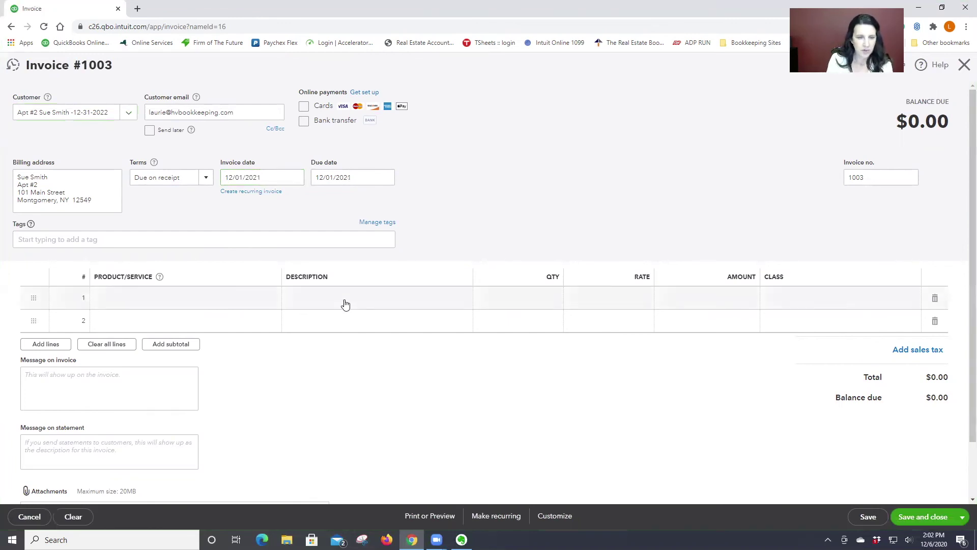
- Add an Apt#2 line described '12/1/2021 - 11/30/2022' at 2,650, class Building One
left_click(135, 298)
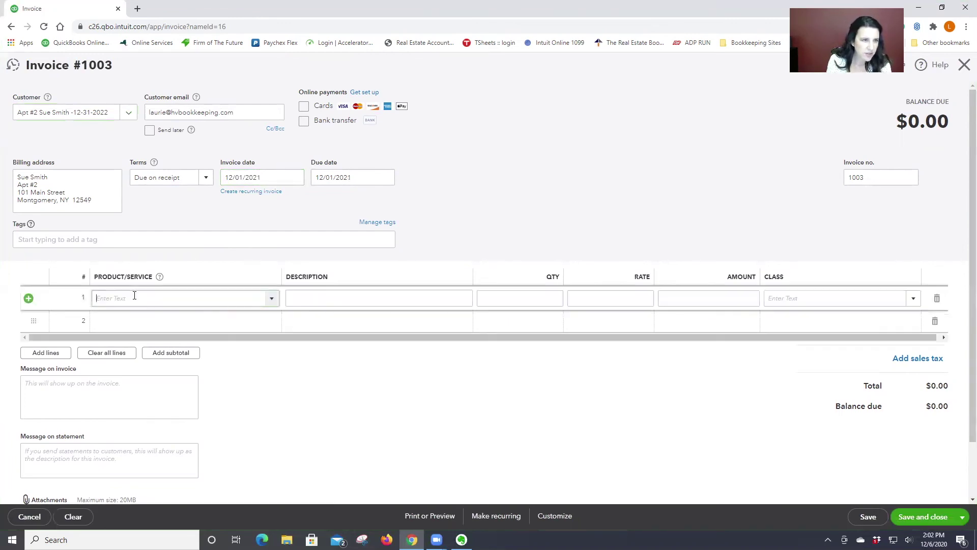
left_click(272, 299)
left_click(170, 357)
left_click(314, 295)
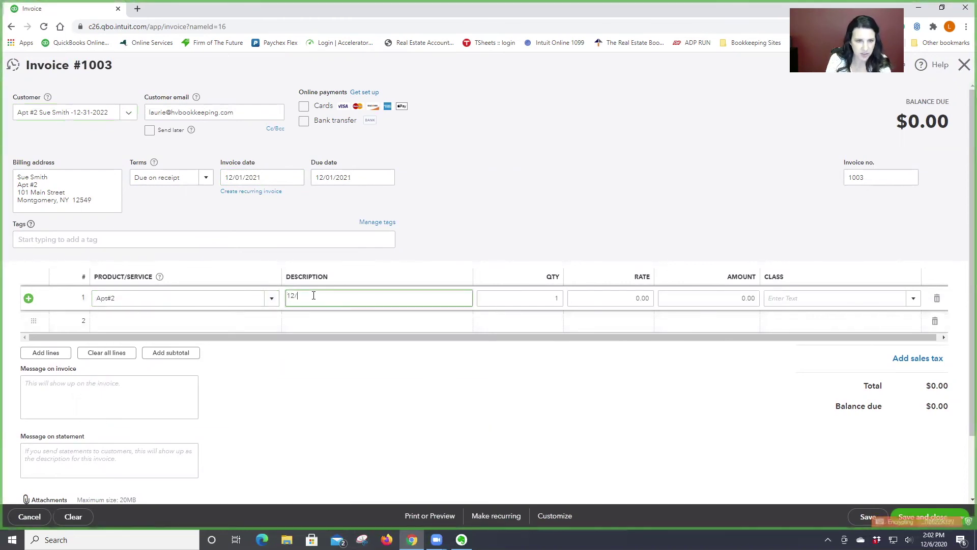
type("12/1/2021 - 11/30/2022")
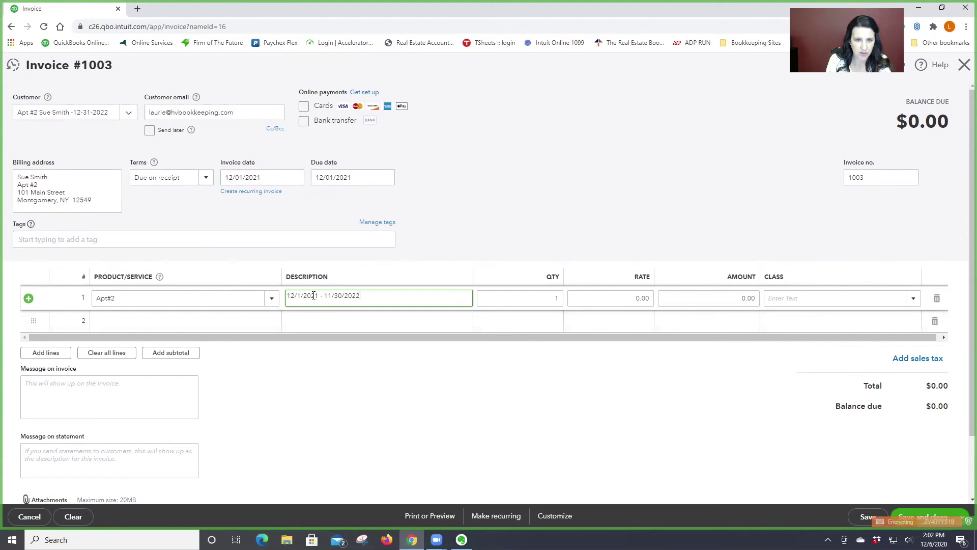
key("Tab")
key("Tab")
type("2,65")
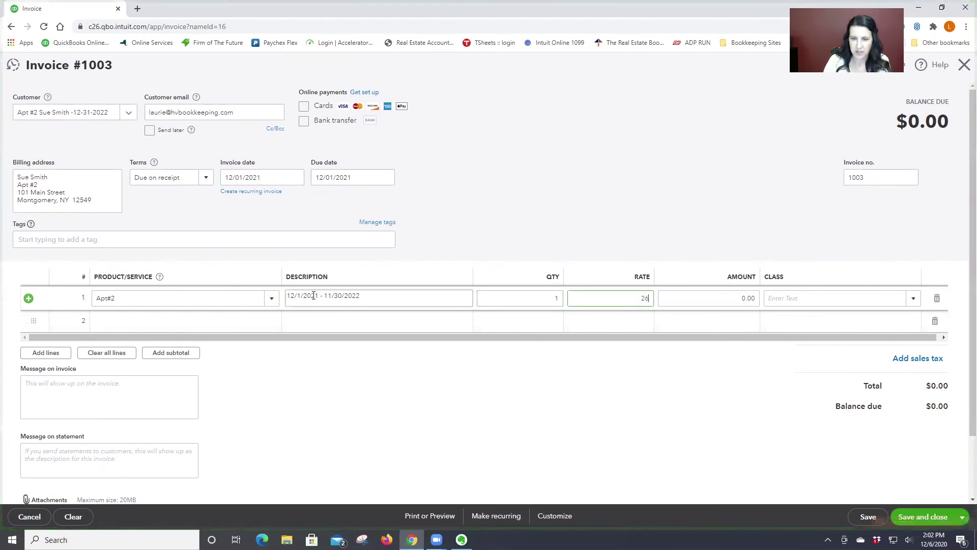
type("0")
key("Tab")
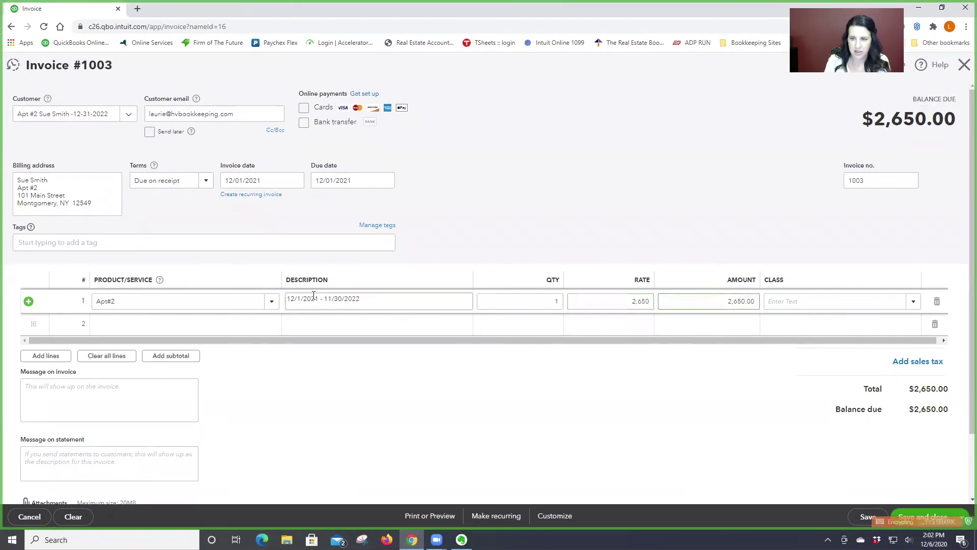
left_click(912, 302)
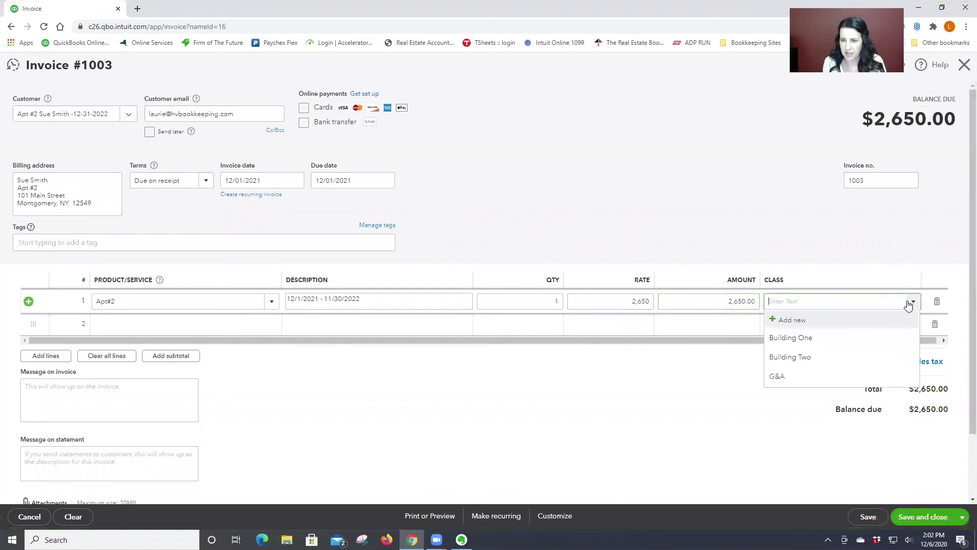
left_click(823, 339)
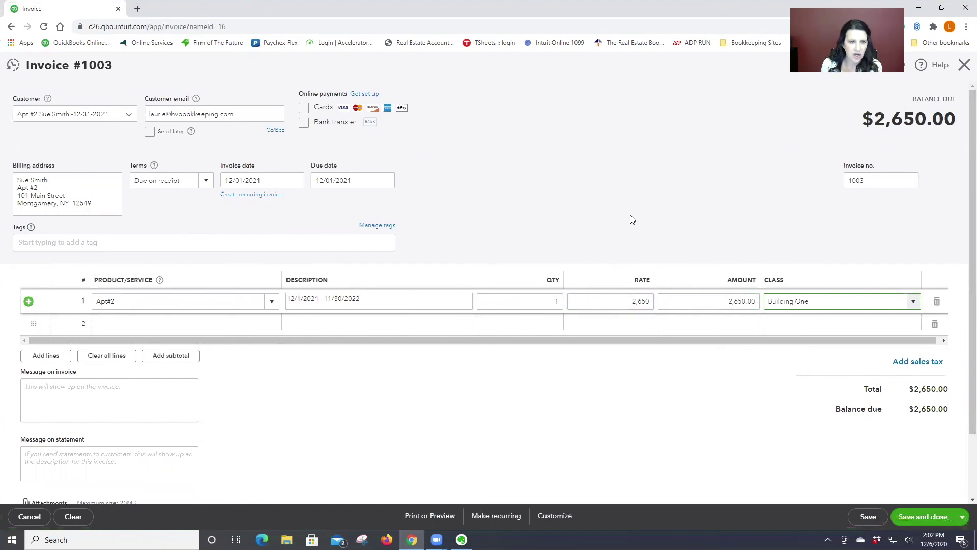
- Save the invoice as a recurring template from 12/21/2021, 12 occurrences, auto-emailed, created 3 days ahead
left_click(495, 517)
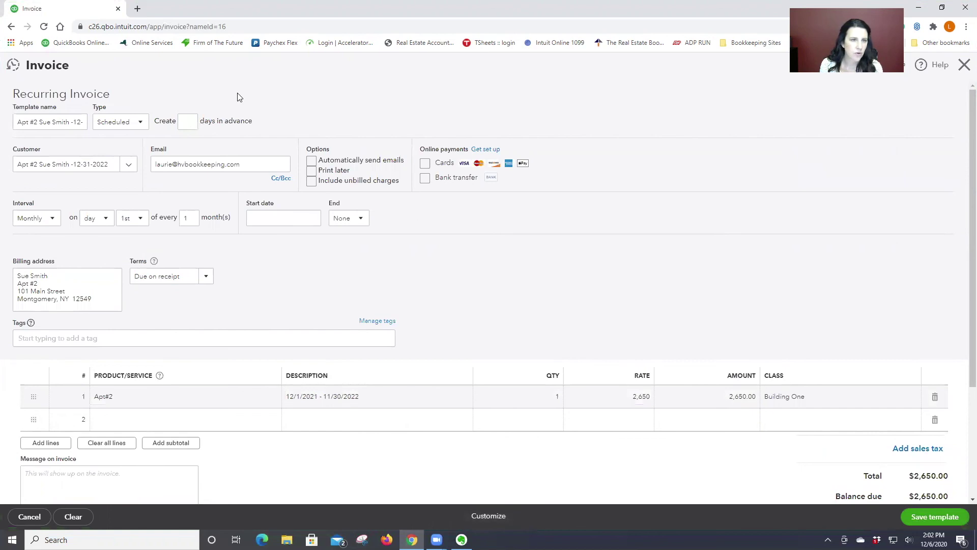
left_click(275, 218)
type("12/")
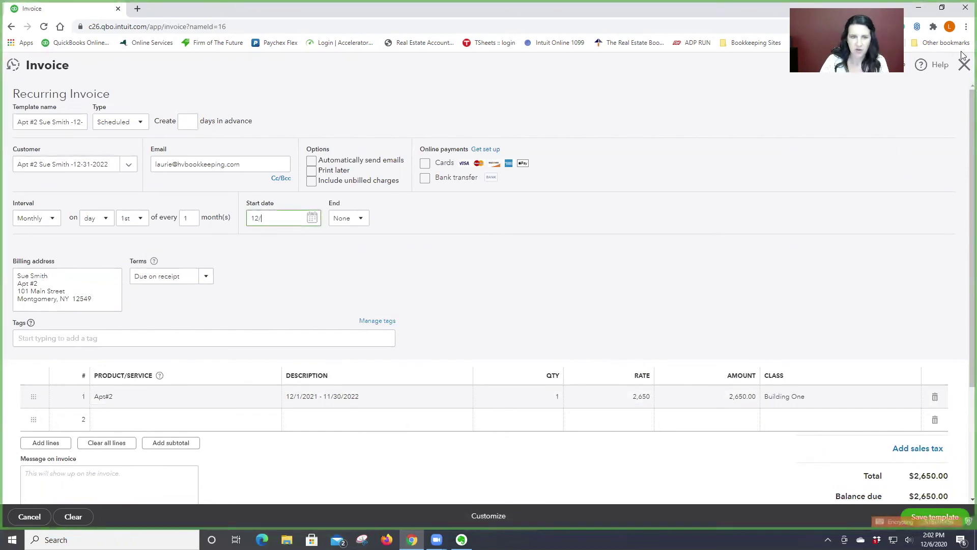
type("21/2021")
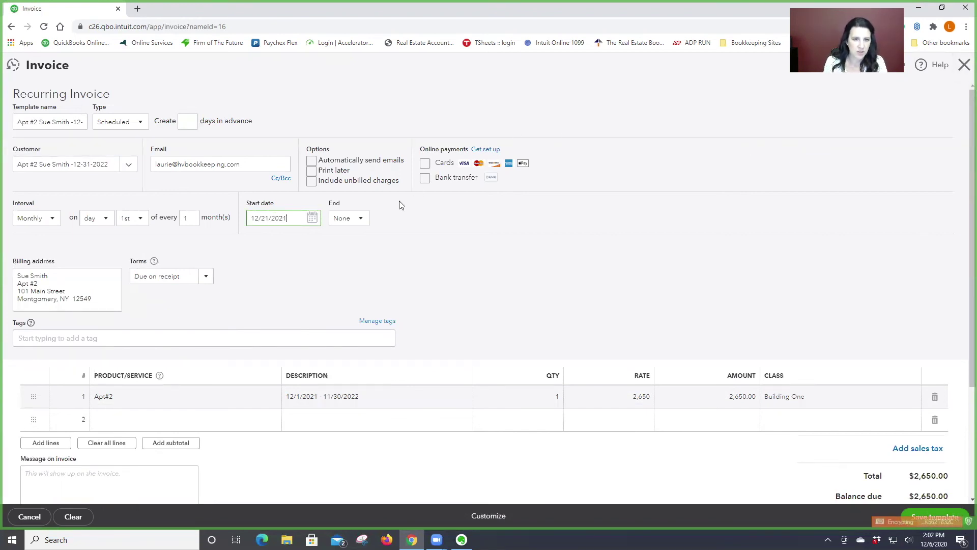
left_click(352, 217)
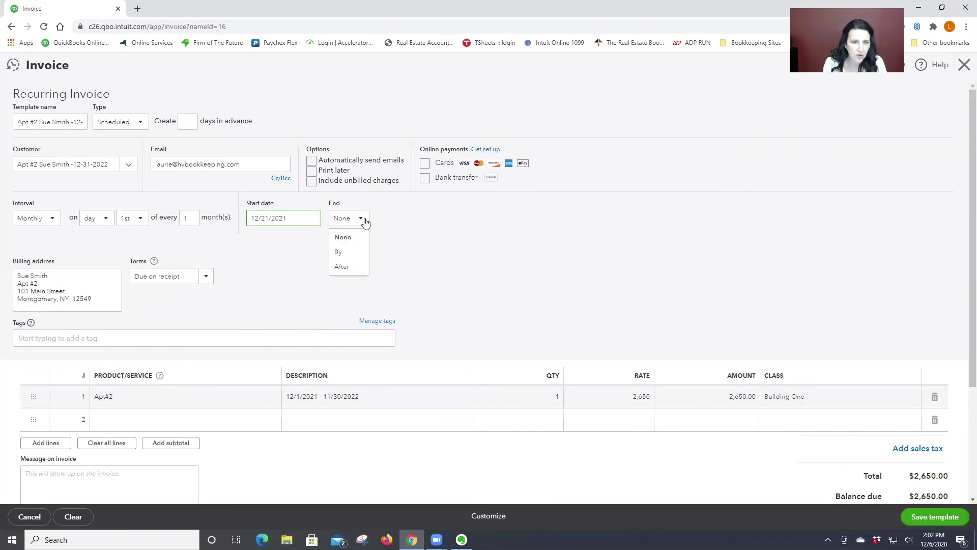
left_click(352, 266)
left_click(386, 219)
type("12")
left_click(311, 161)
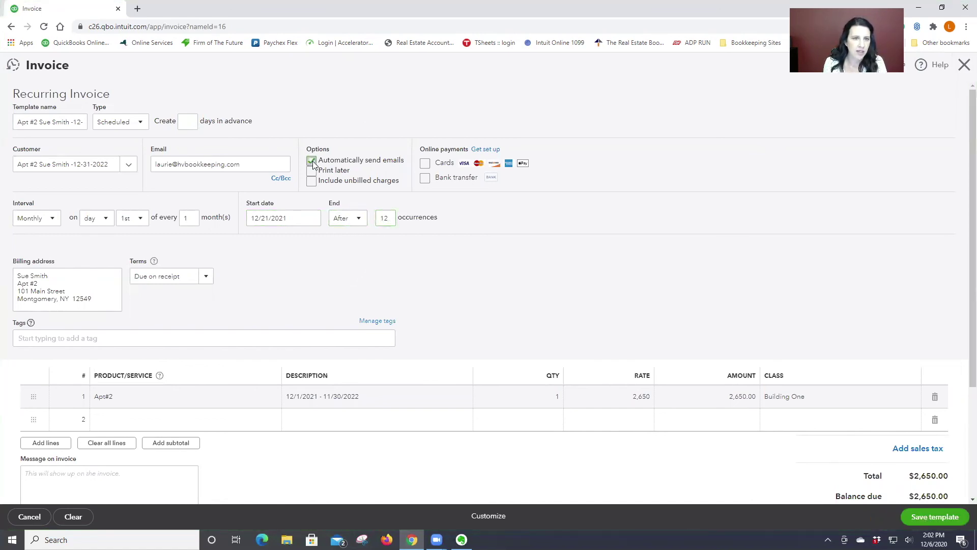
left_click(187, 121)
type("3")
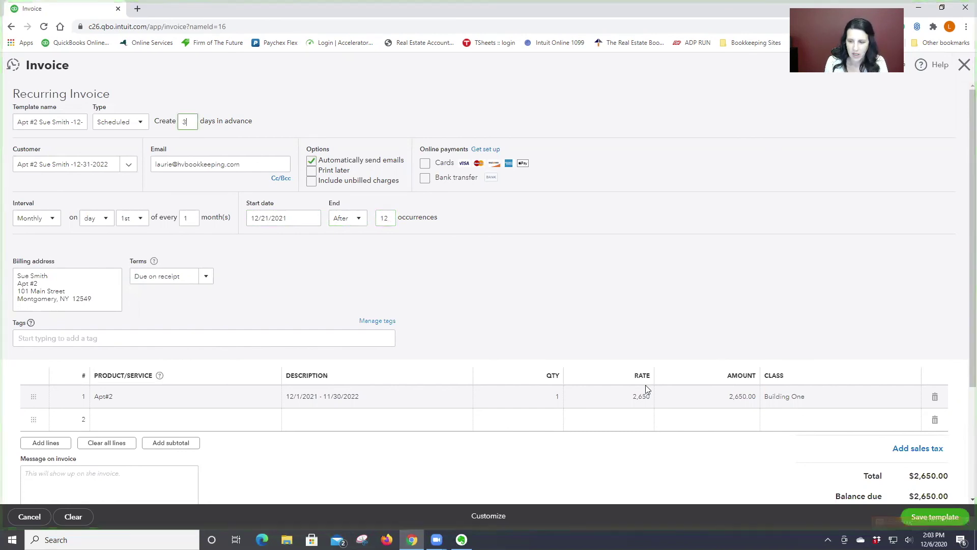
left_click(939, 518)
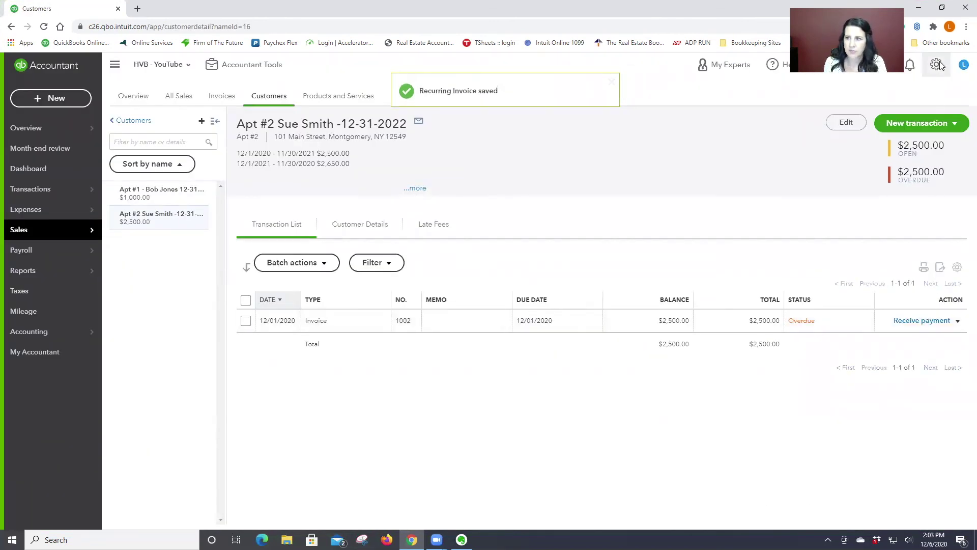
left_click(937, 65)
- Change the new 2,650 Apt #2 template's start date to 12/01/2021, save it, and go to All Lists
left_click(627, 162)
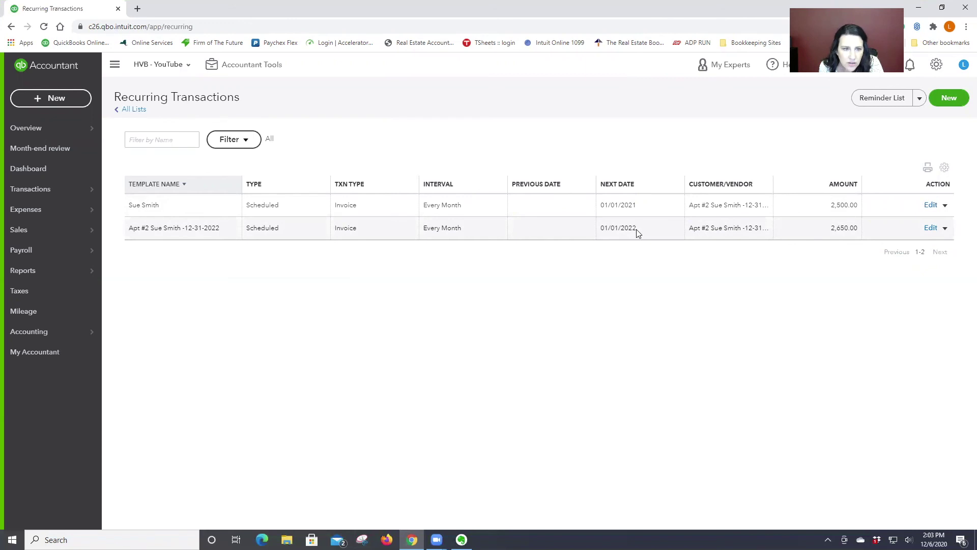
left_click(929, 229)
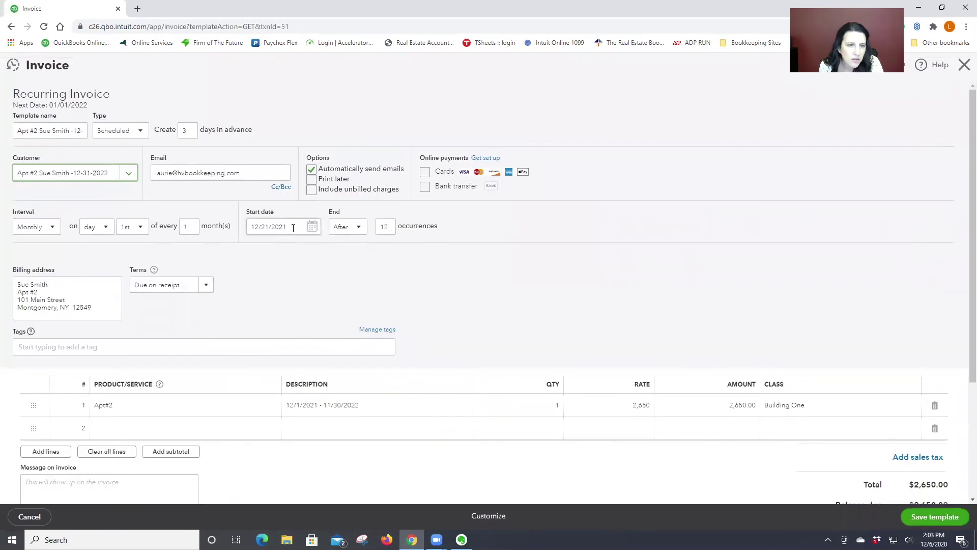
left_click(295, 227)
type("12/01/")
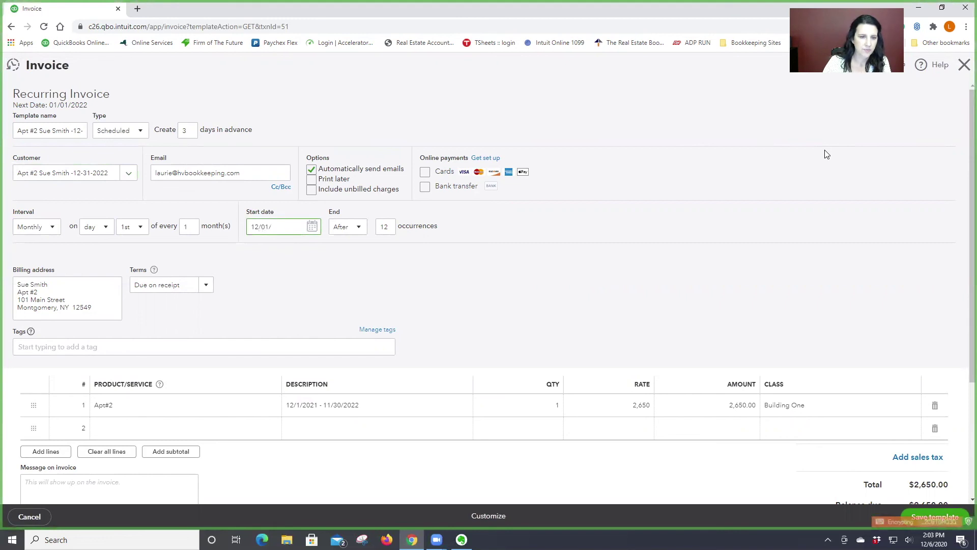
type("2021")
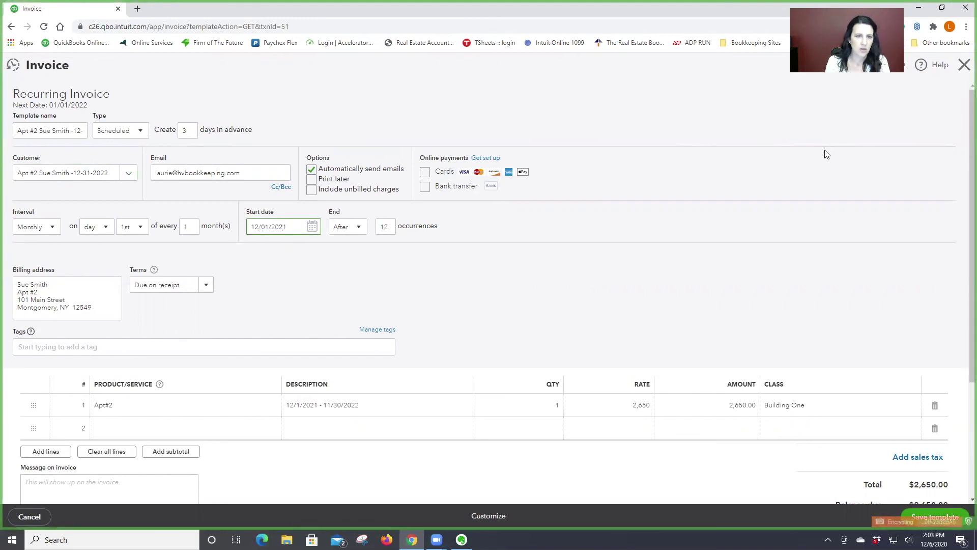
scroll(691, 263, "down", 2)
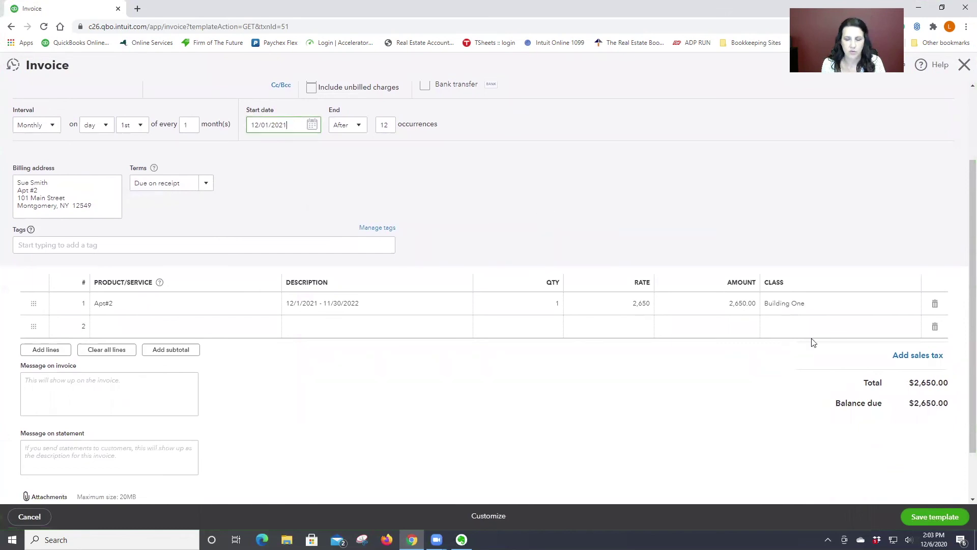
left_click(961, 519)
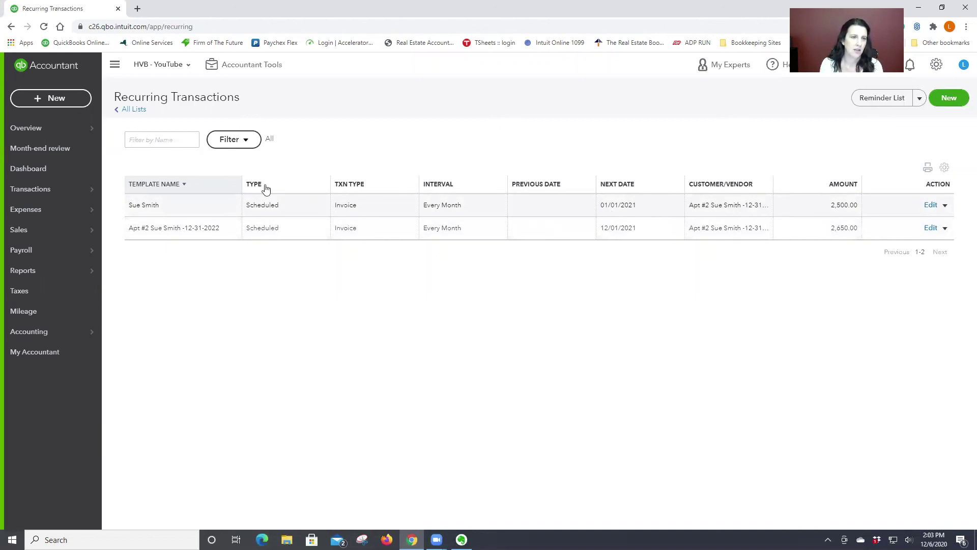
left_click(136, 112)
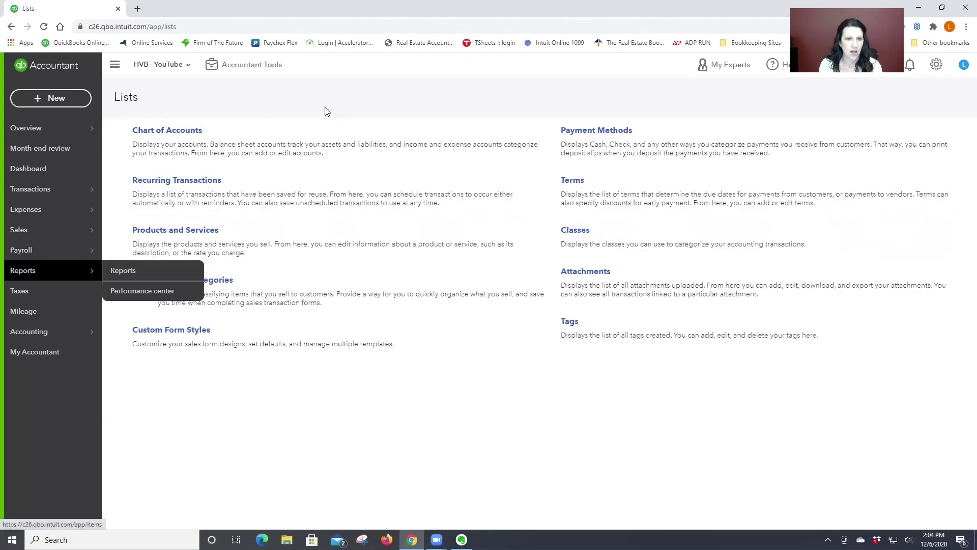